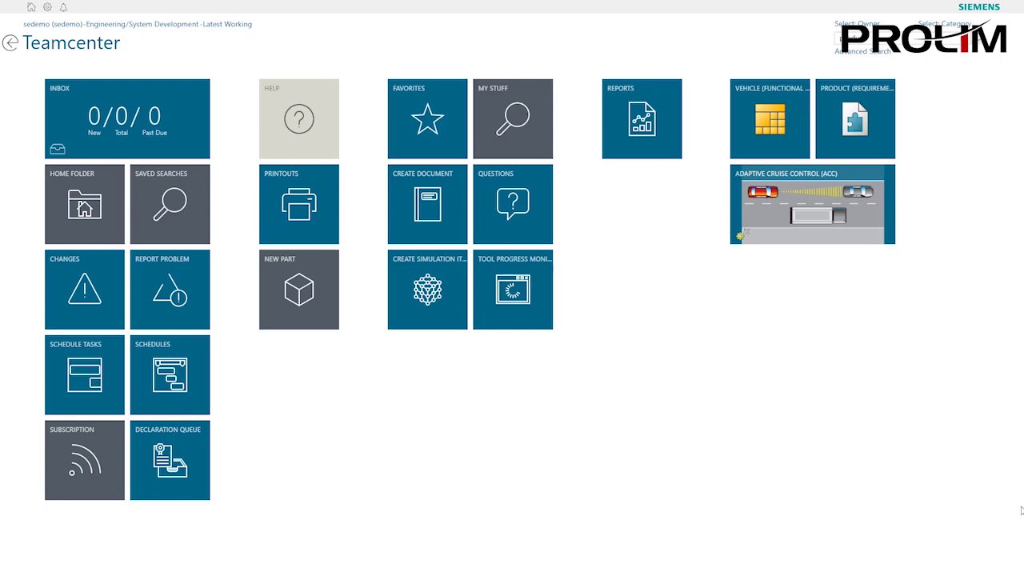
Open the PRODUCT (REQUIREMENTS) specification and navigate through CORE DEVELOPMENT and (FEATURE) REQUIREMENTS to ADAPTIVE CRUISE CONTROL (ACC).
{"action": "left_click", "coordinate": [852, 130]}
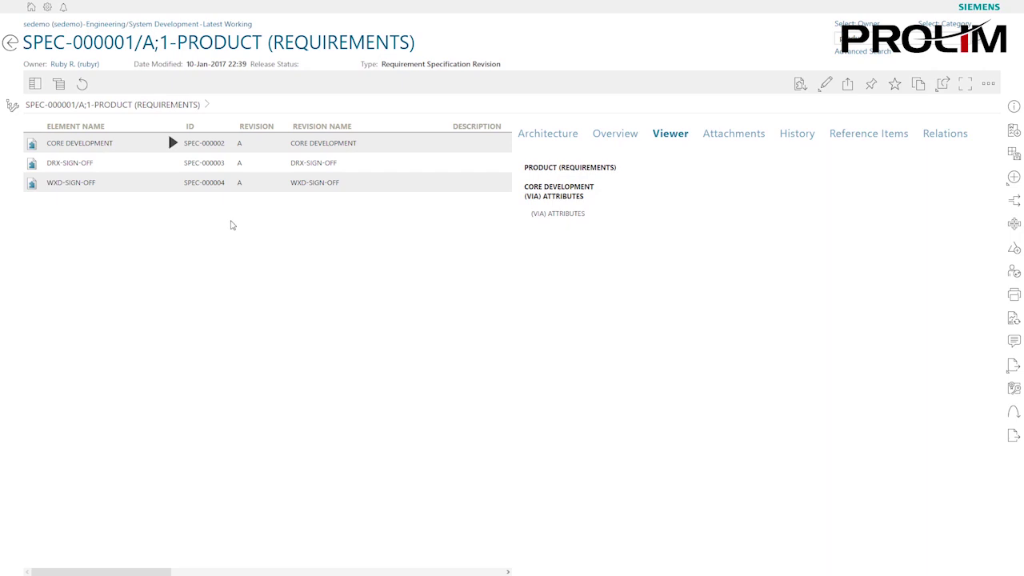
{"action": "left_click", "coordinate": [171, 144]}
{"action": "left_click", "coordinate": [162, 162]}
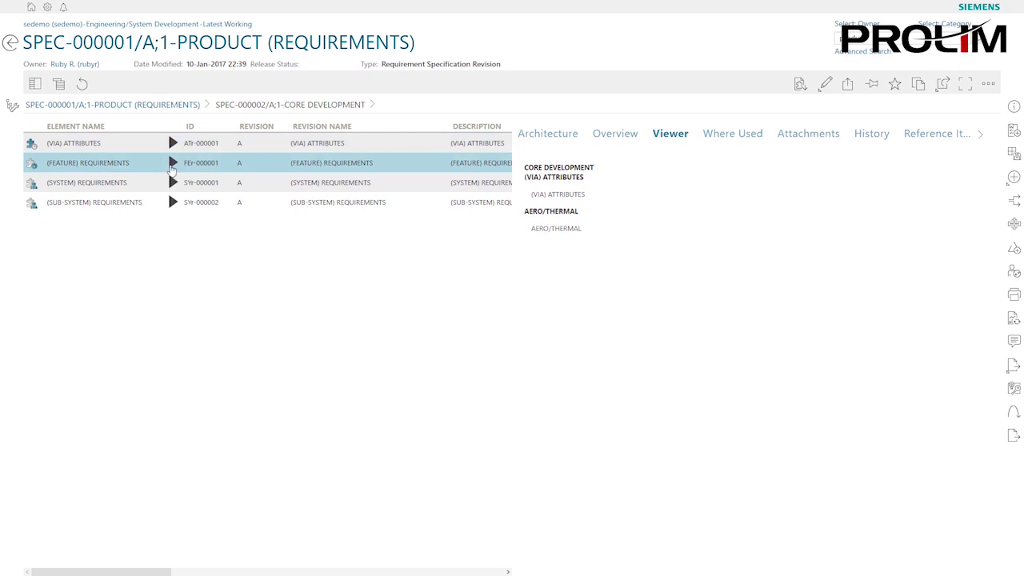
{"action": "left_click", "coordinate": [172, 166]}
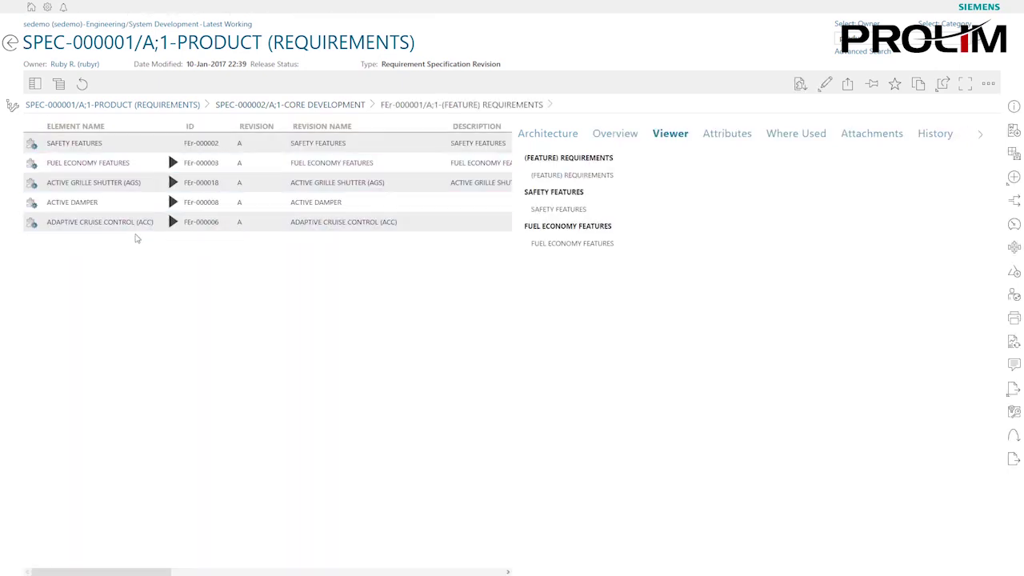
{"action": "left_click", "coordinate": [112, 226]}
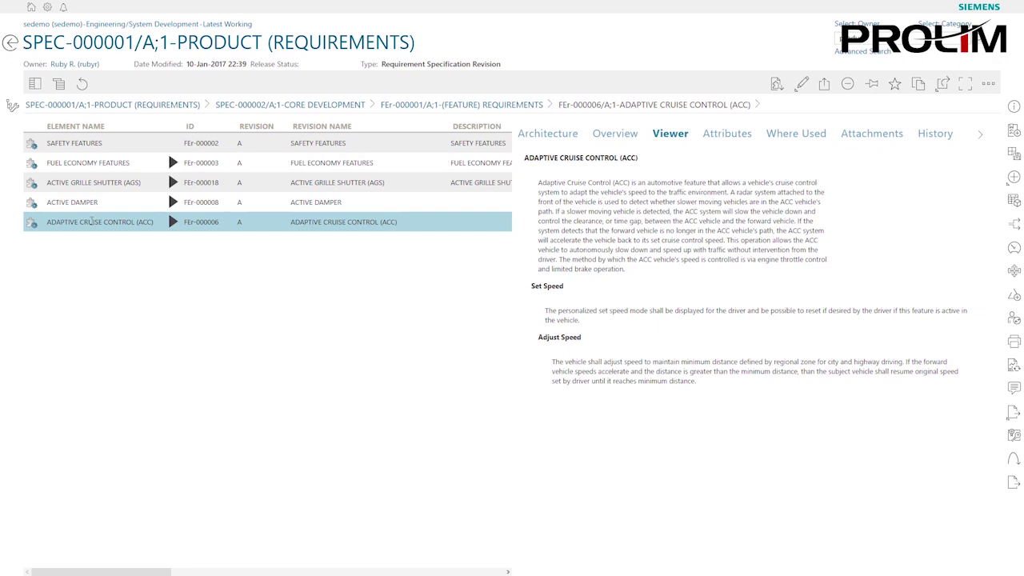
Open the ADAPTIVE CRUISE CONTROL (ACC) feature requirement as its own object with its functional requirements listed.
{"action": "left_click", "coordinate": [116, 221]}
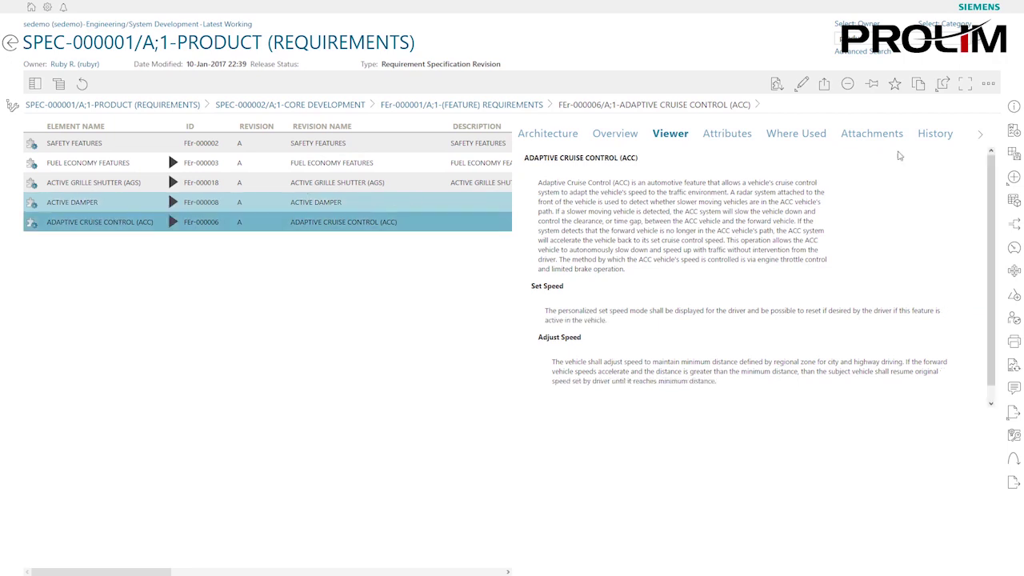
{"action": "left_click", "coordinate": [943, 85]}
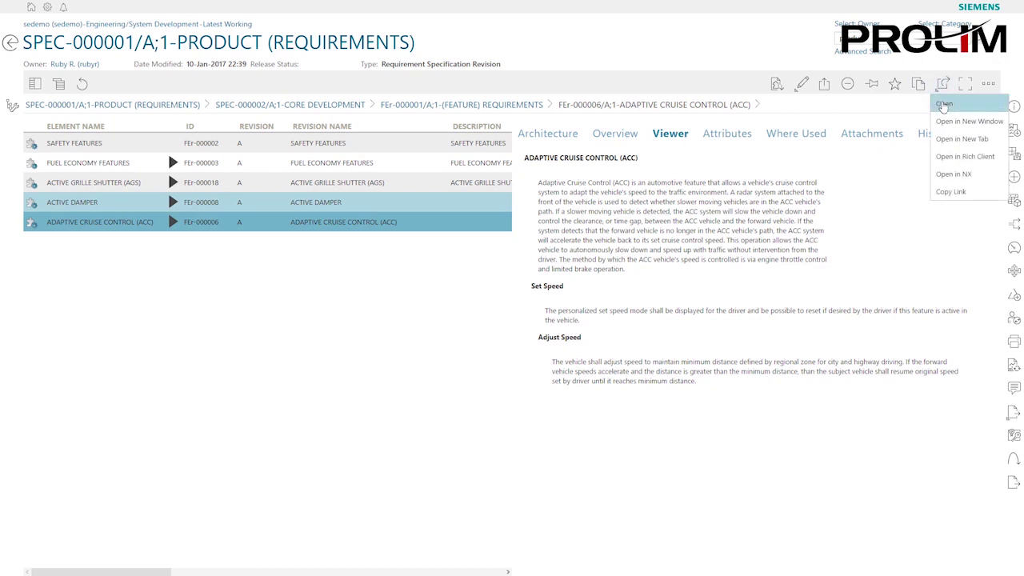
{"action": "left_click", "coordinate": [944, 104]}
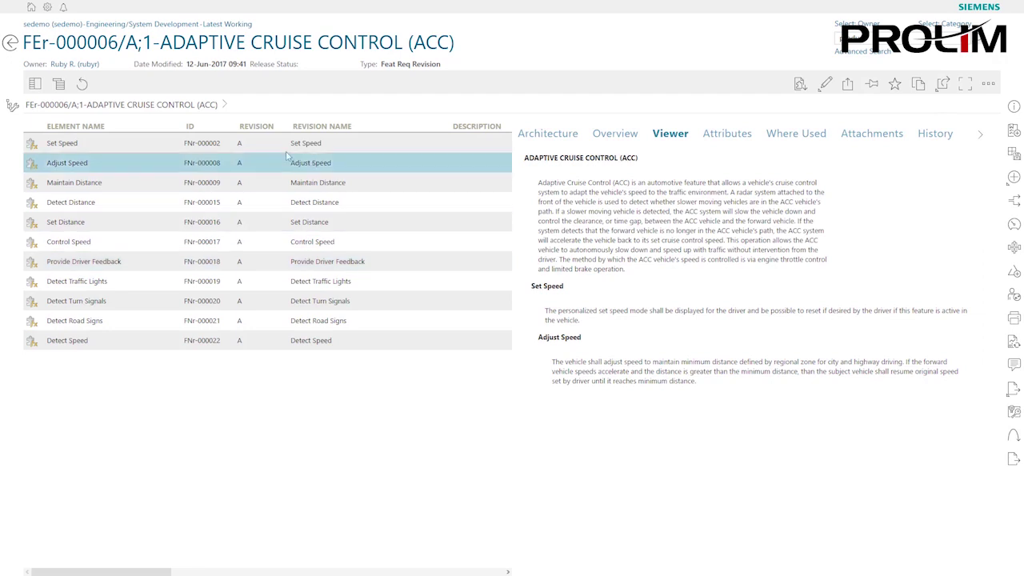
{"action": "left_click", "coordinate": [94, 142]}
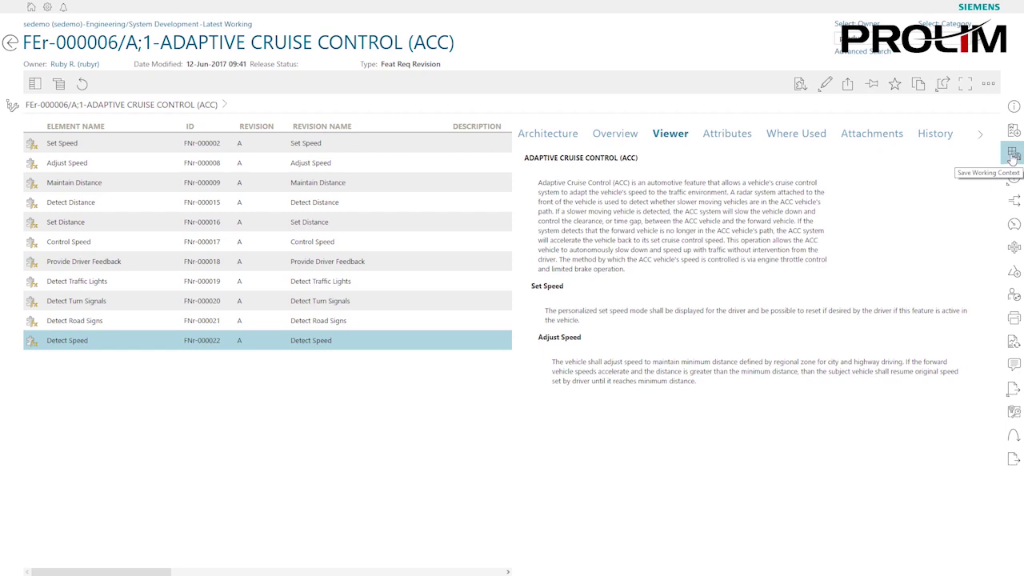
Save the working context as "Create Relationships for Req'd and Functions" and allow others to view it.
{"action": "left_click", "coordinate": [1014, 153]}
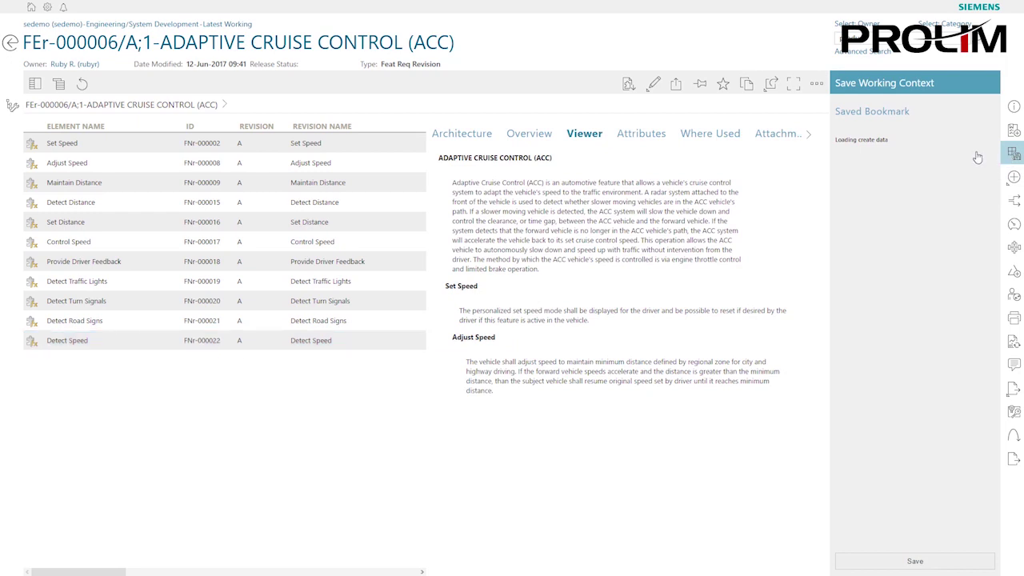
{"action": "left_click", "coordinate": [880, 171]}
{"action": "triple_click", "coordinate": [879, 171]}
{"action": "key", "text": "BackSpace"}
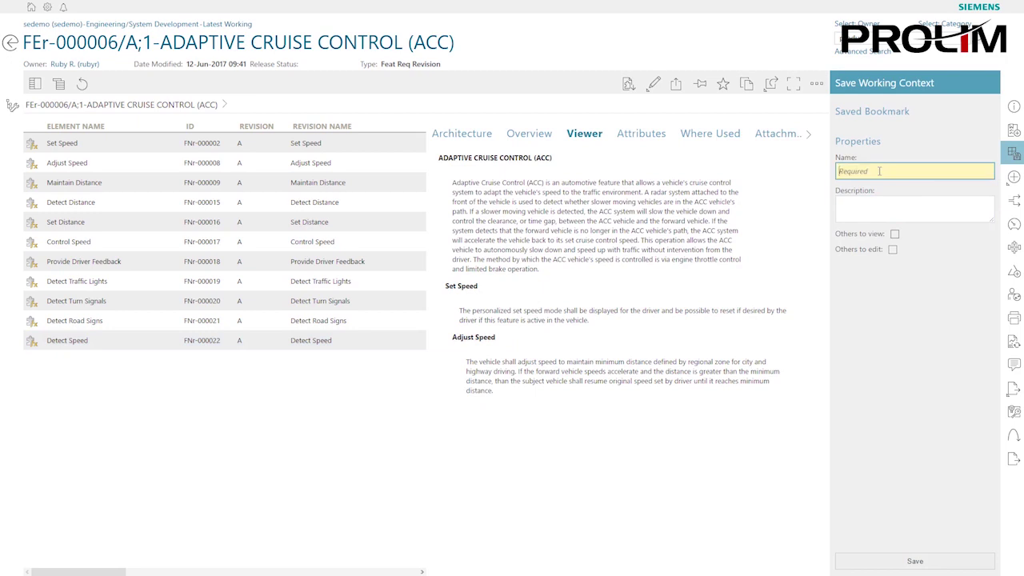
{"action": "type", "text": "Create Relationships for Req'd and Function"}
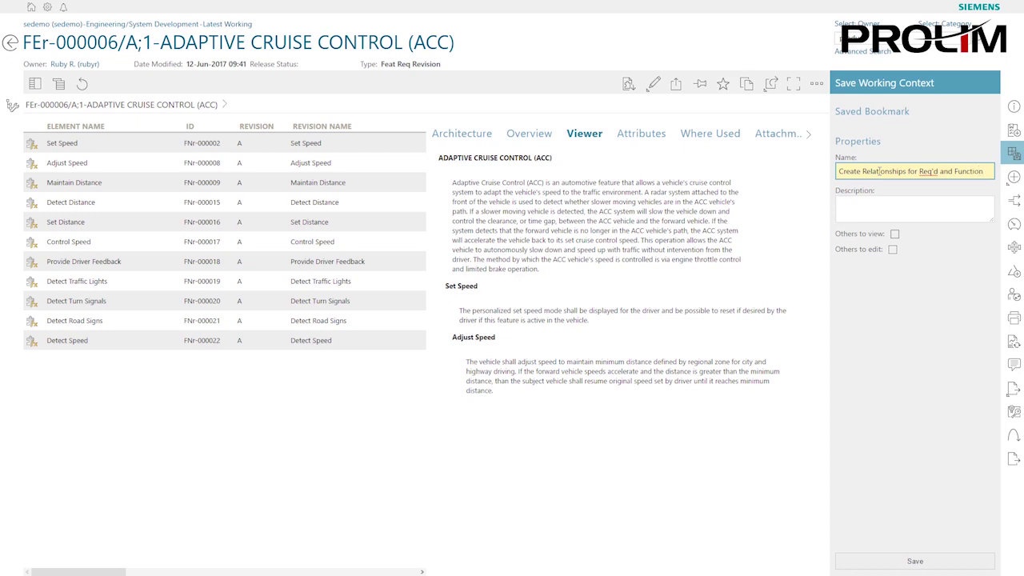
{"action": "type", "text": "s"}
{"action": "left_click", "coordinate": [895, 234]}
{"action": "left_click", "coordinate": [851, 206]}
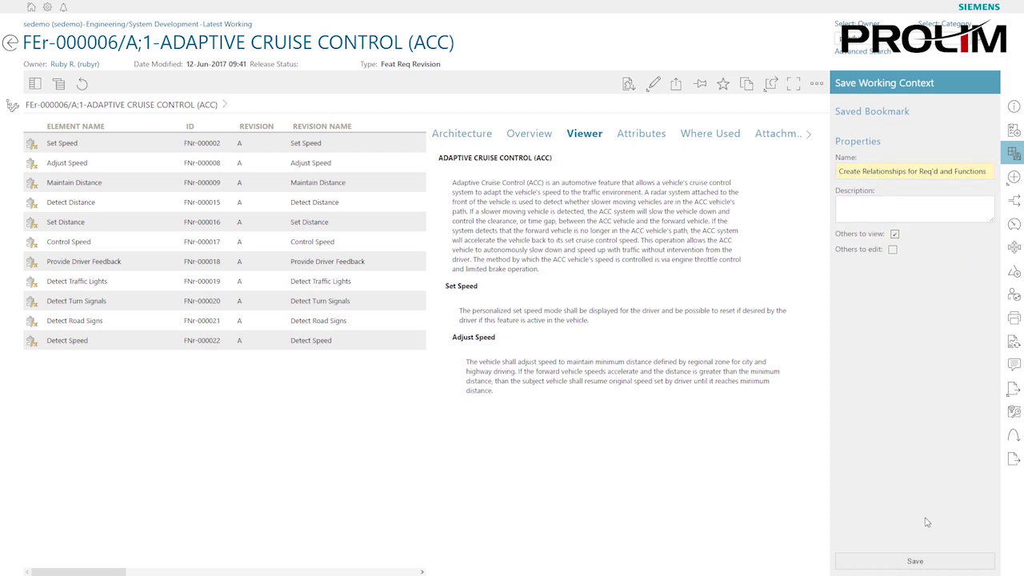
{"action": "left_click", "coordinate": [917, 562]}
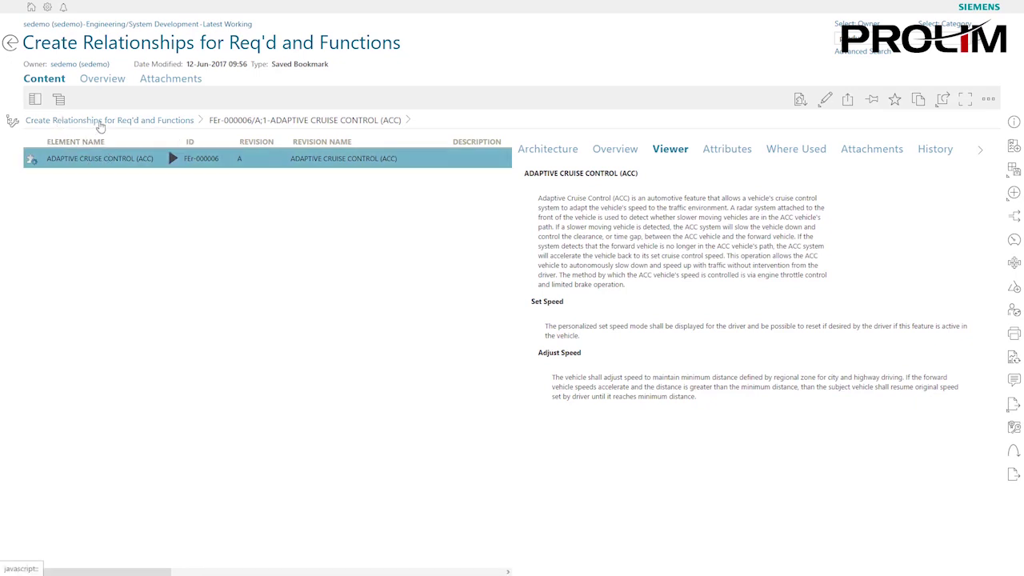
Display the bookmark's content as List with Summary and select the top-level "Create Relationships for Req'd and Functions" bookmark.
{"action": "left_click", "coordinate": [35, 99]}
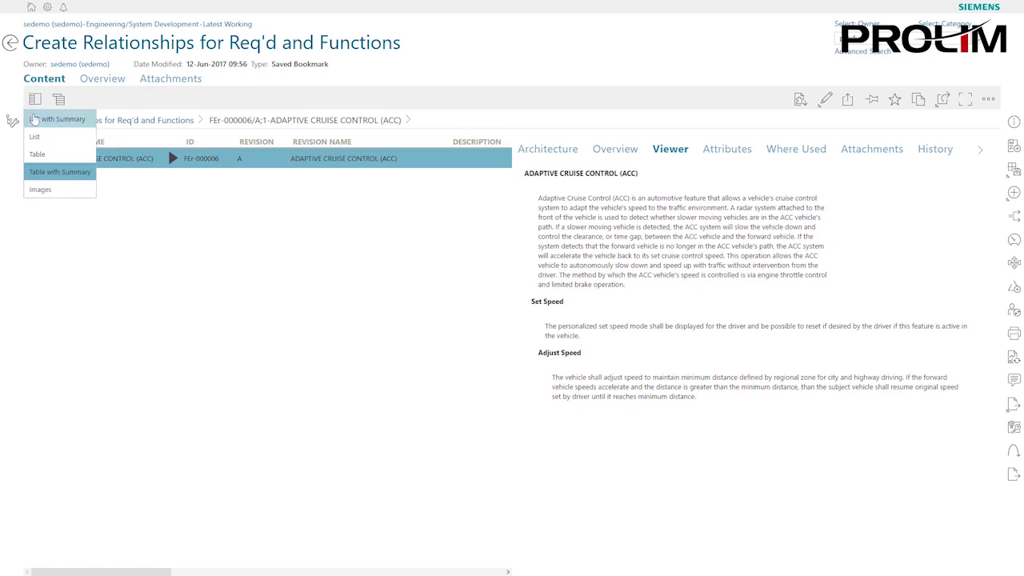
{"action": "left_click", "coordinate": [36, 118]}
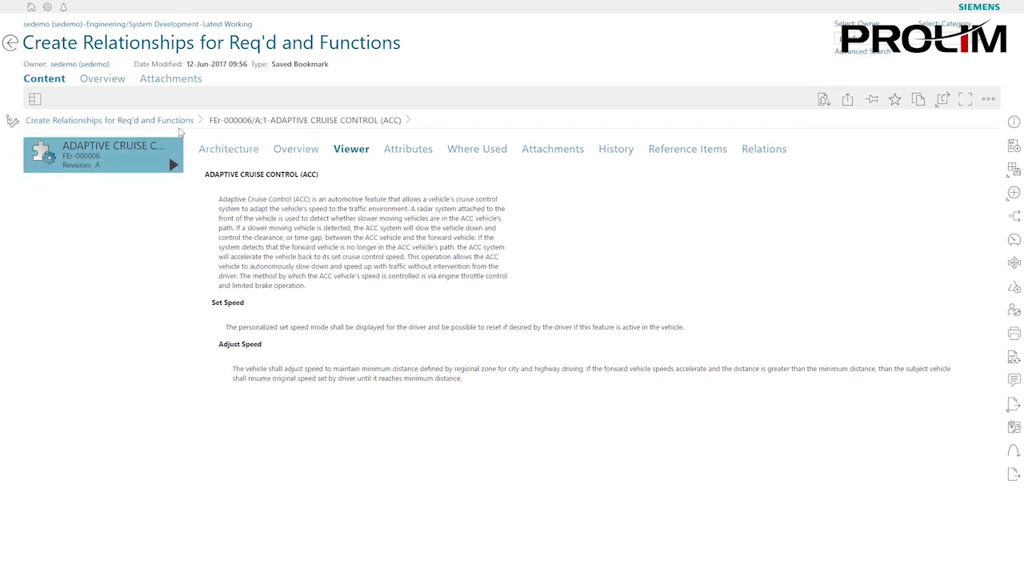
{"action": "left_click", "coordinate": [154, 124]}
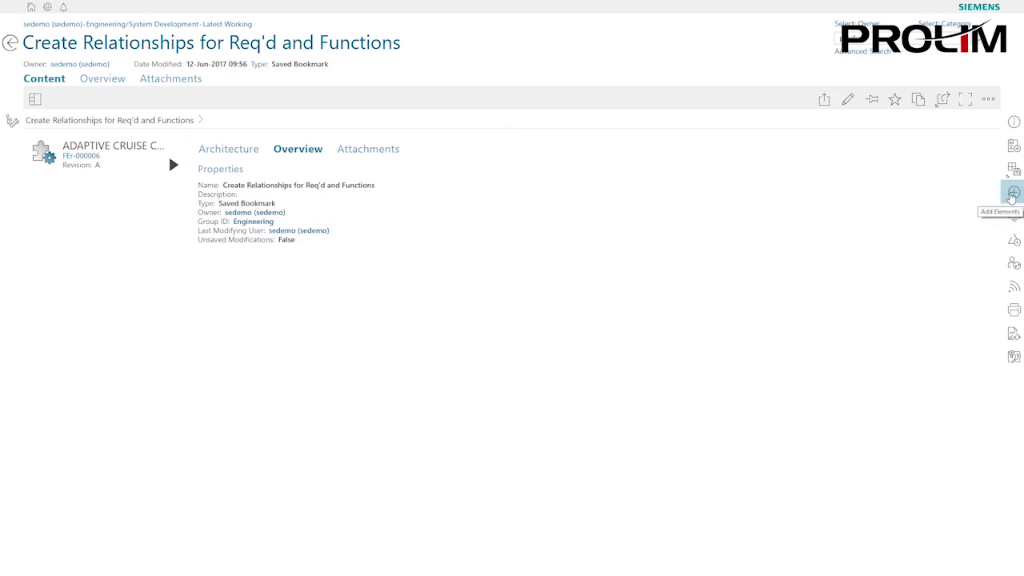
Search for the existing element FE-000003 and add the Adaptive Cruise Control feature to the saved bookmark.
{"action": "left_click", "coordinate": [1013, 193]}
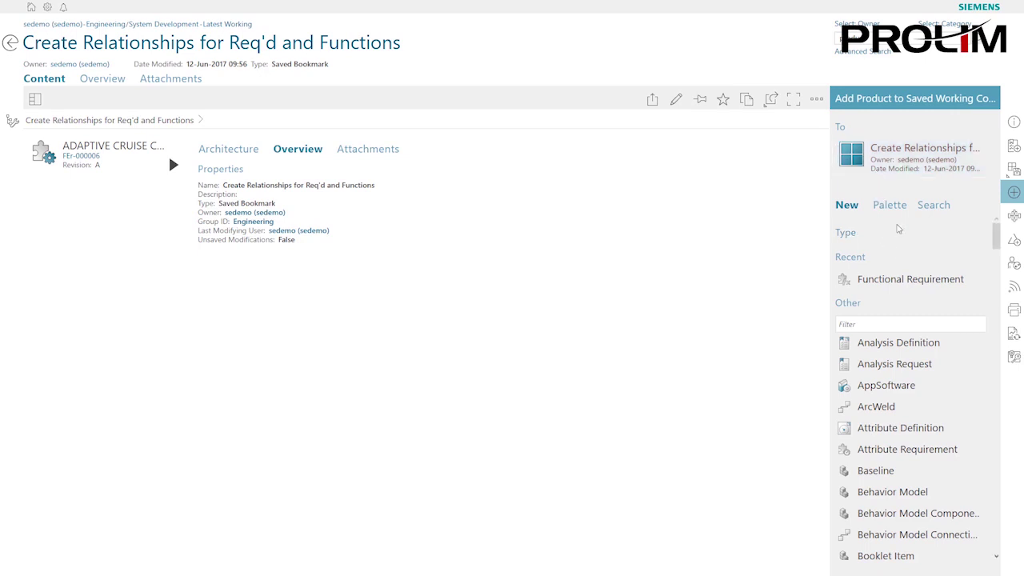
{"action": "left_click", "coordinate": [931, 205]}
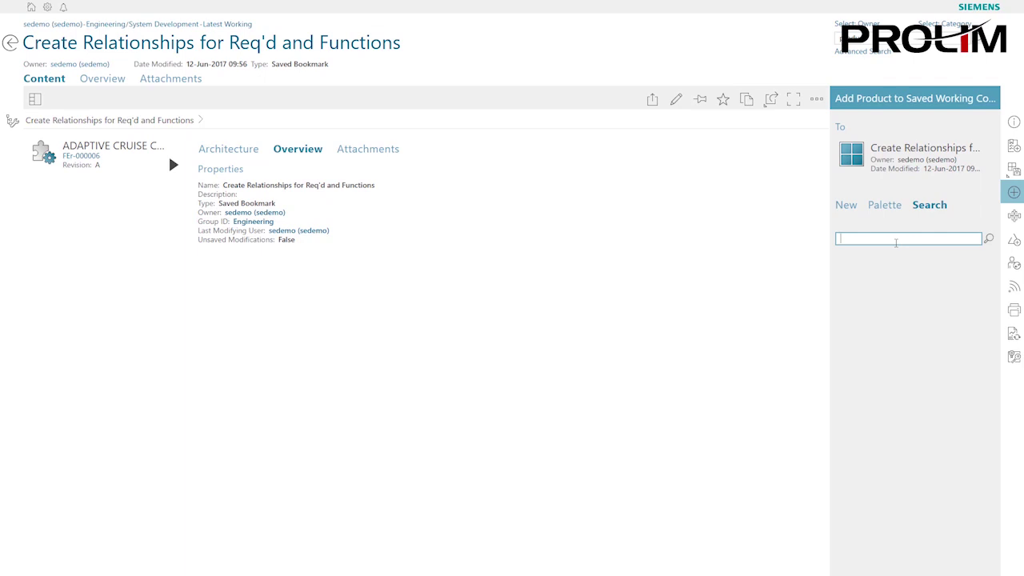
{"action": "type", "text": "FE-000003"}
{"action": "key", "text": "Return"}
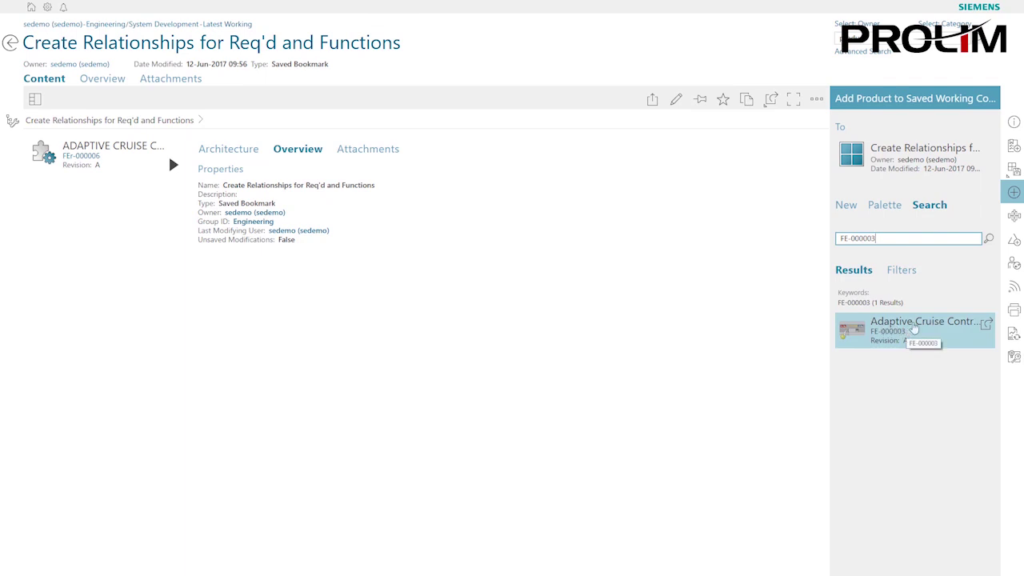
{"action": "left_click", "coordinate": [921, 338]}
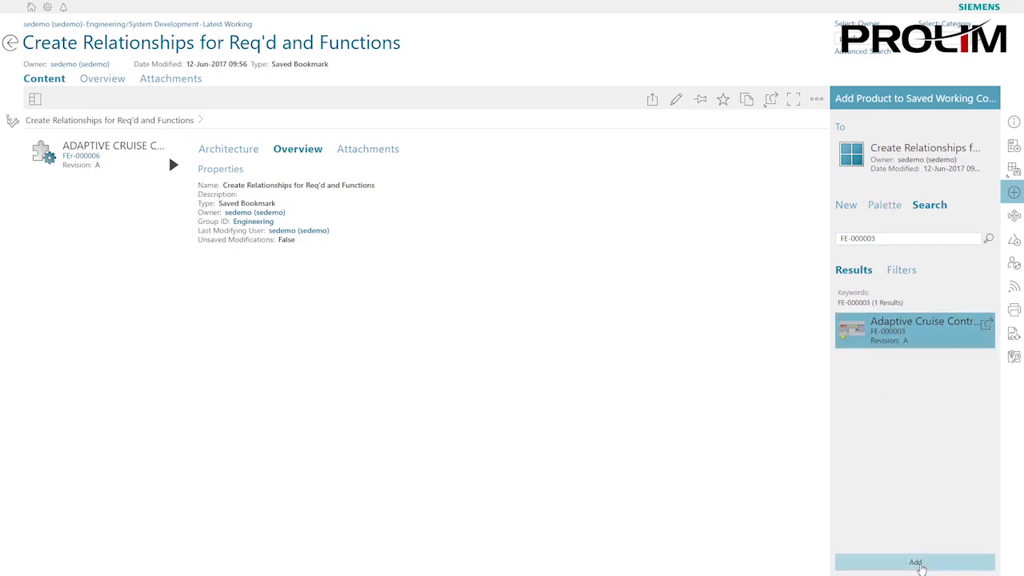
{"action": "left_click", "coordinate": [917, 563]}
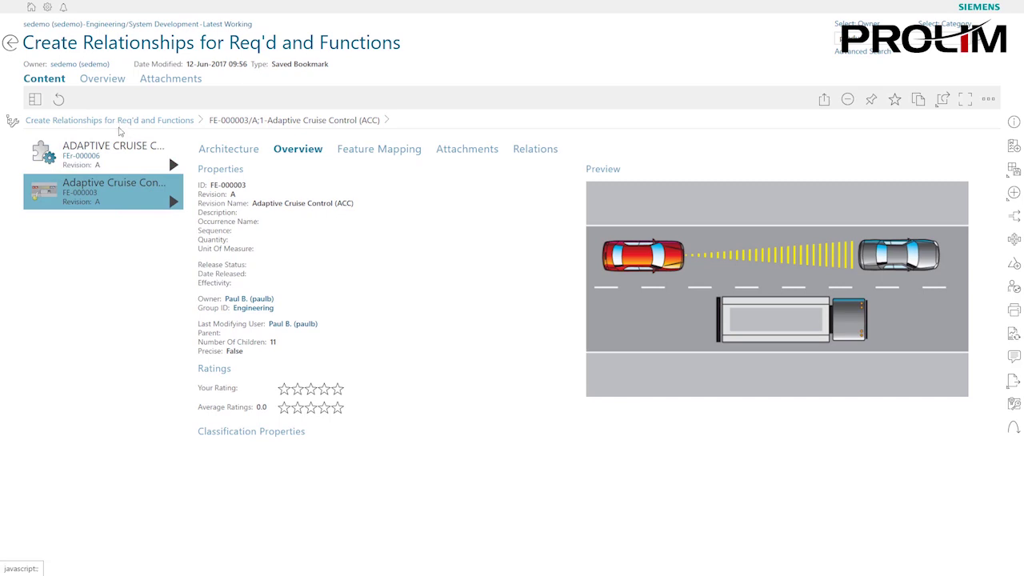
Save the updated working context under its existing name and sharing settings.
{"action": "left_click", "coordinate": [1014, 170]}
{"action": "left_click", "coordinate": [983, 170]}
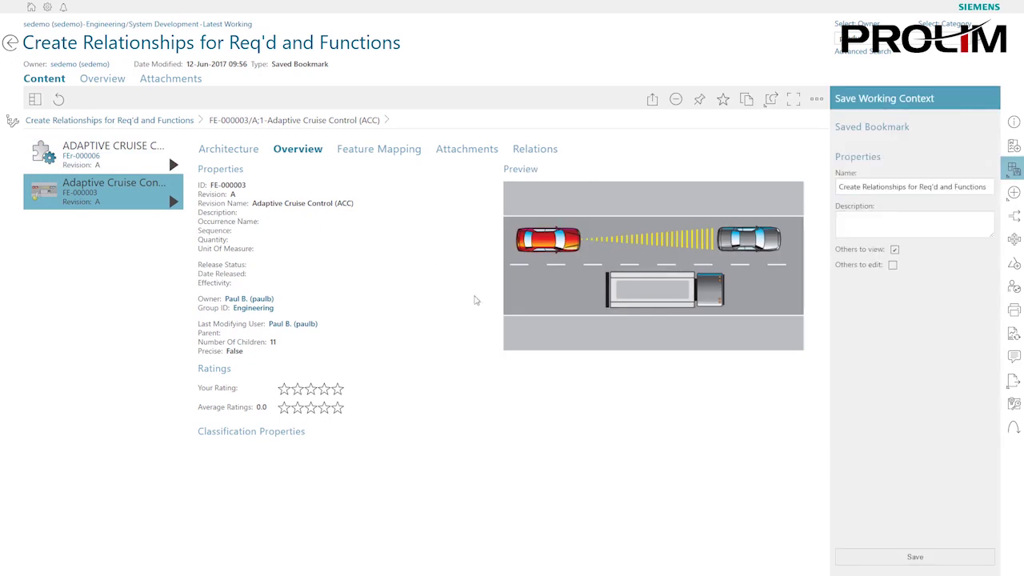
{"action": "left_click", "coordinate": [904, 556]}
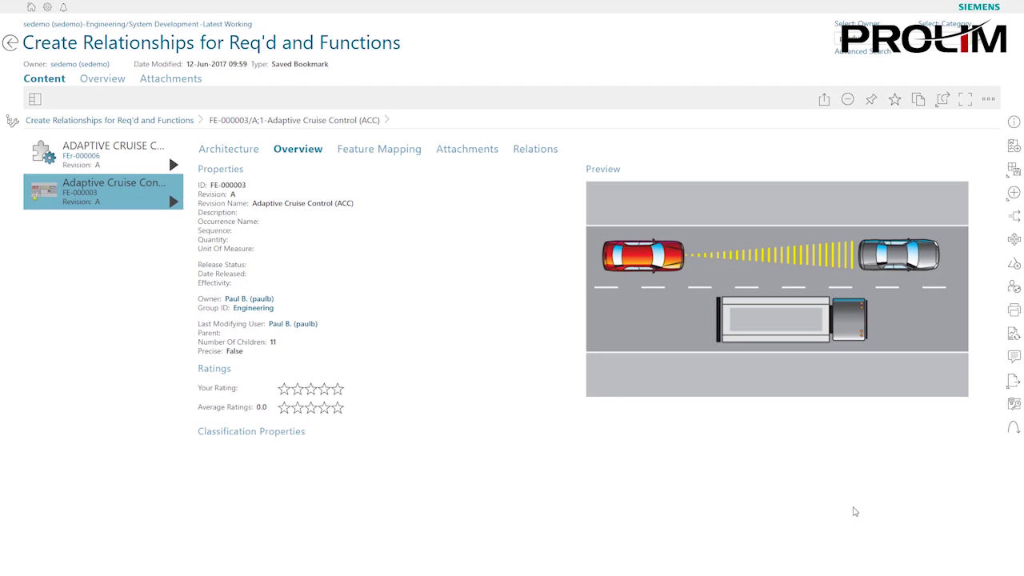
Copy the "Create Relationships for Req'd and Functions" bookmark and paste it into the context views of feature FE-000003's feature mapping.
{"action": "left_click", "coordinate": [358, 154]}
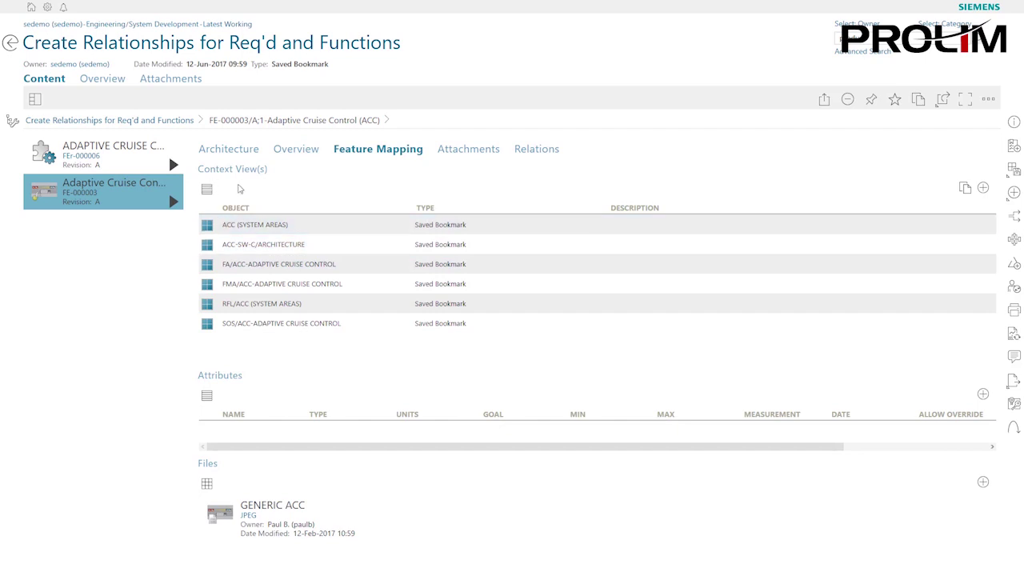
{"action": "left_click_drag", "start_coordinate": [198, 169], "coordinate": [269, 169]}
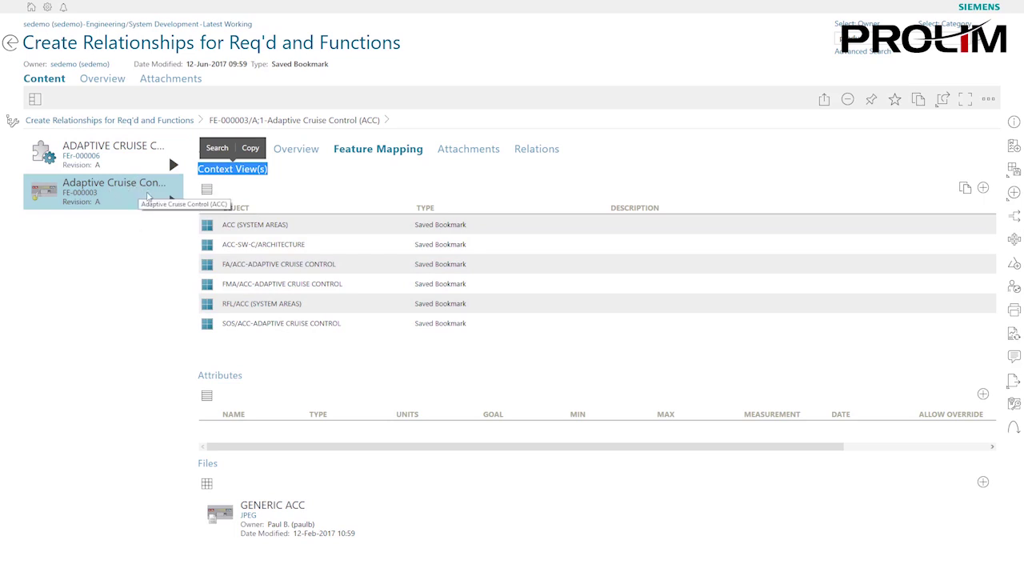
{"action": "left_click", "coordinate": [149, 122]}
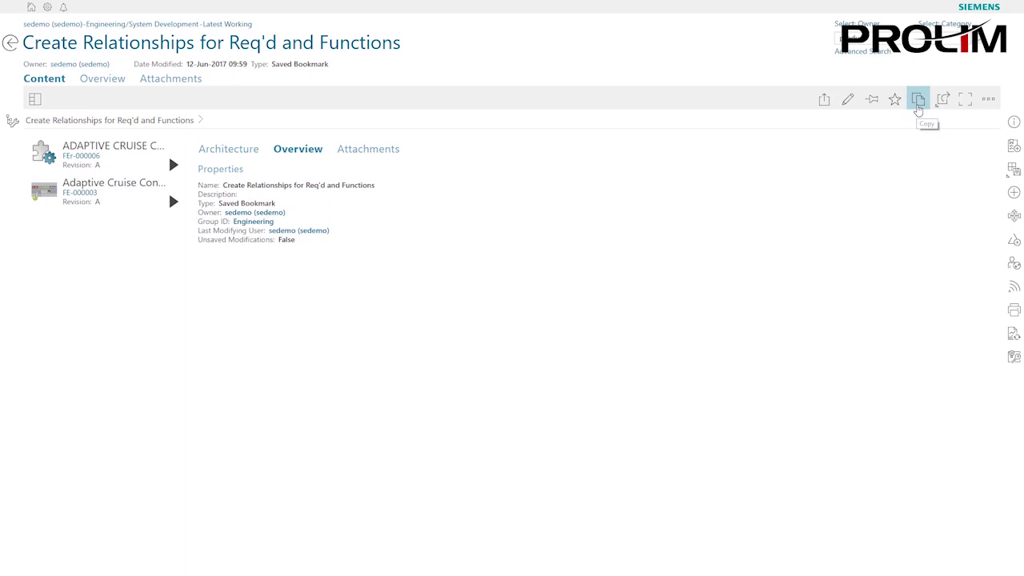
{"action": "left_click", "coordinate": [919, 101]}
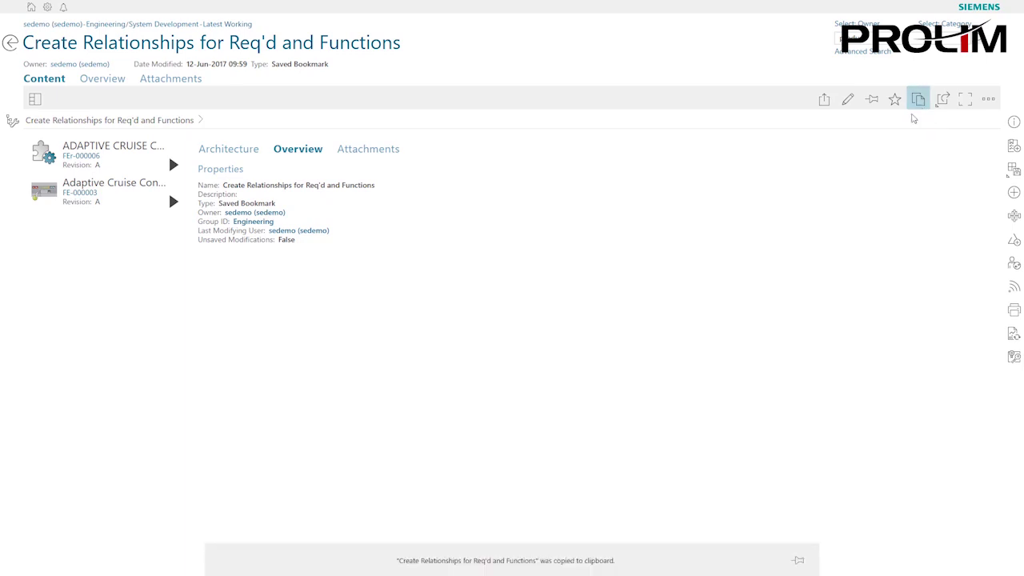
{"action": "left_click", "coordinate": [93, 192]}
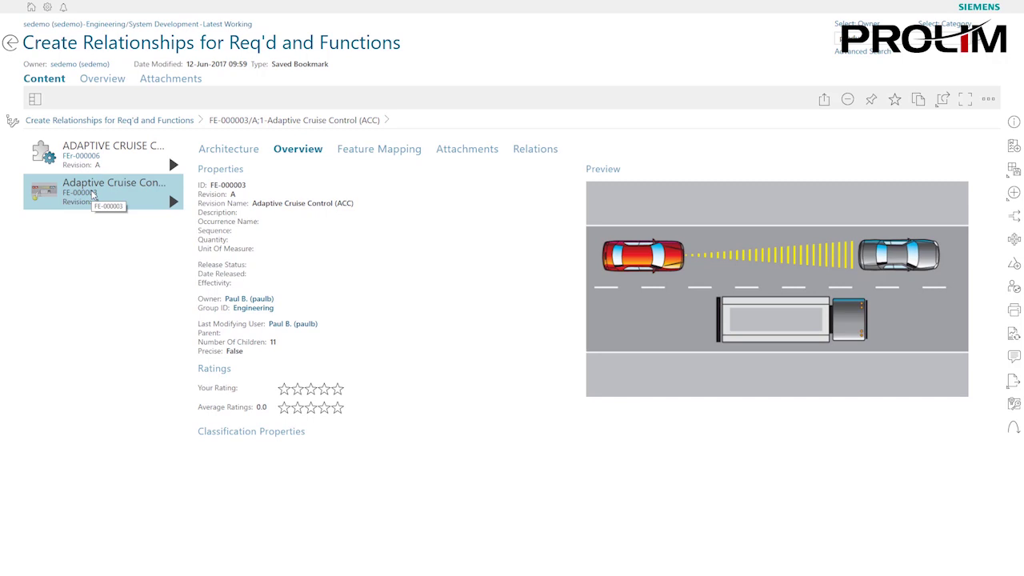
{"action": "left_click", "coordinate": [361, 153]}
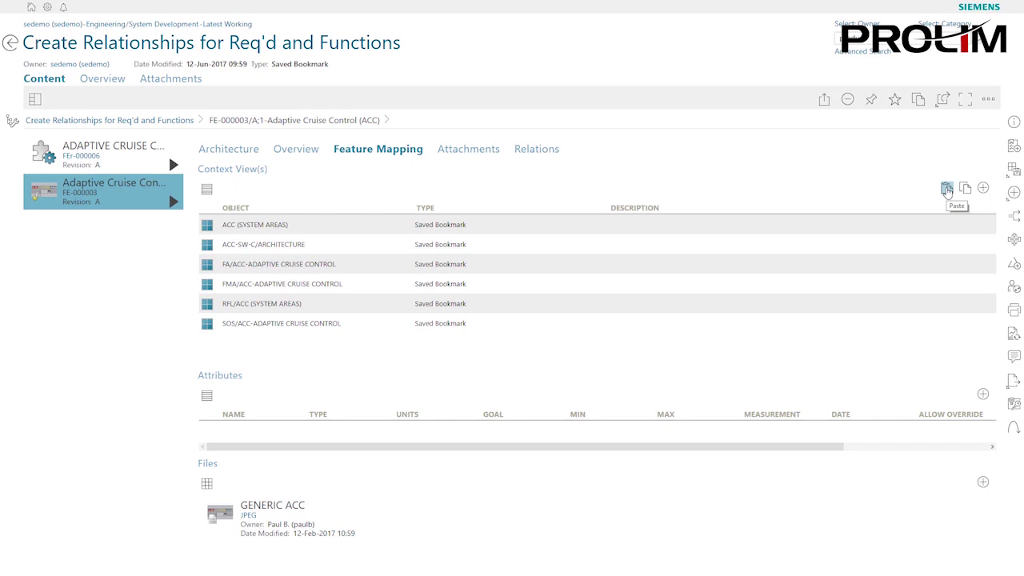
{"action": "left_click", "coordinate": [947, 190]}
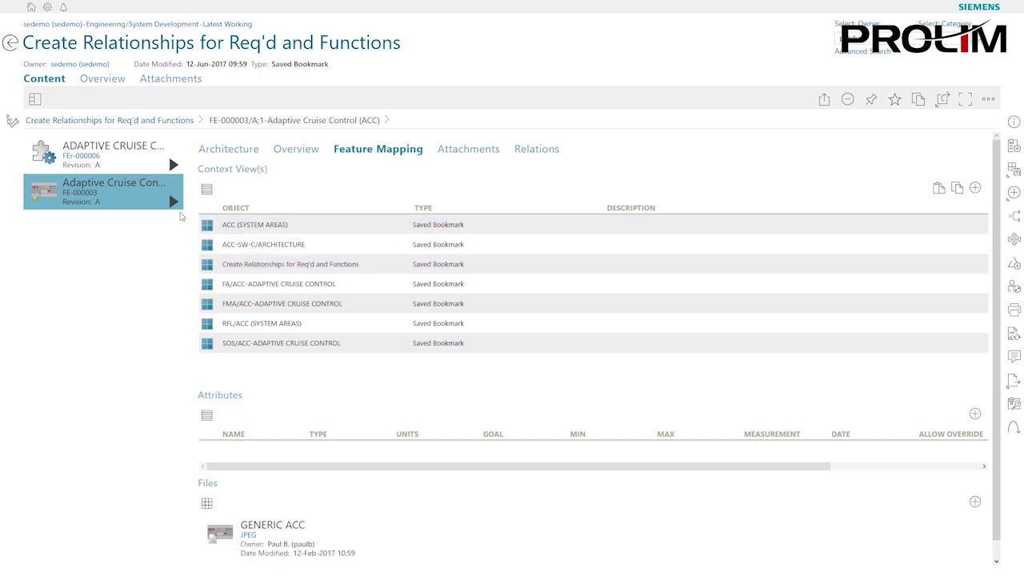
Show feature FE-000003, Adaptive Cruise Control (ACC), in the architecture diagram and expand its child functions.
{"action": "left_click_drag", "start_coordinate": [160, 202], "coordinate": [160, 203]}
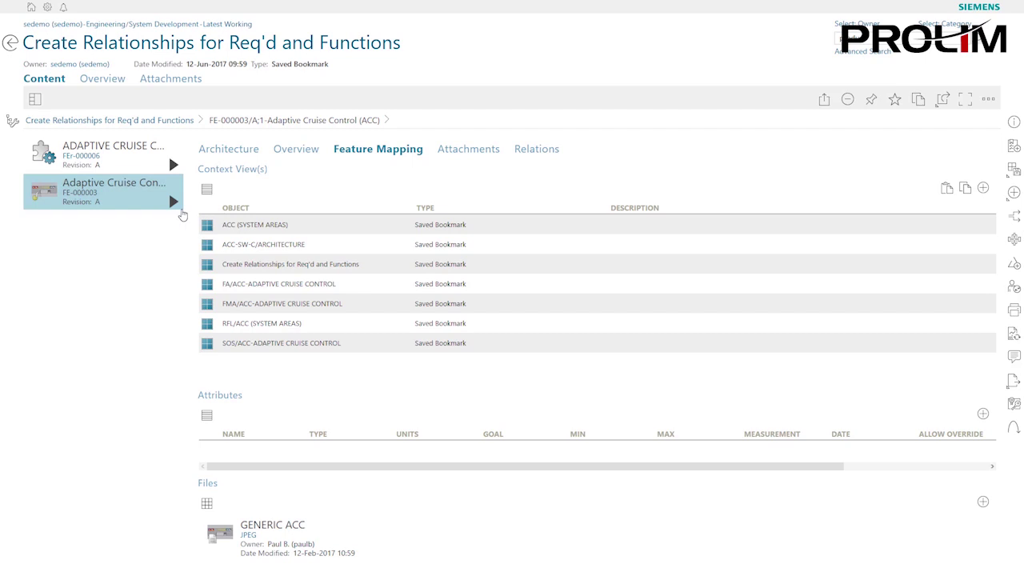
{"action": "left_click", "coordinate": [231, 151]}
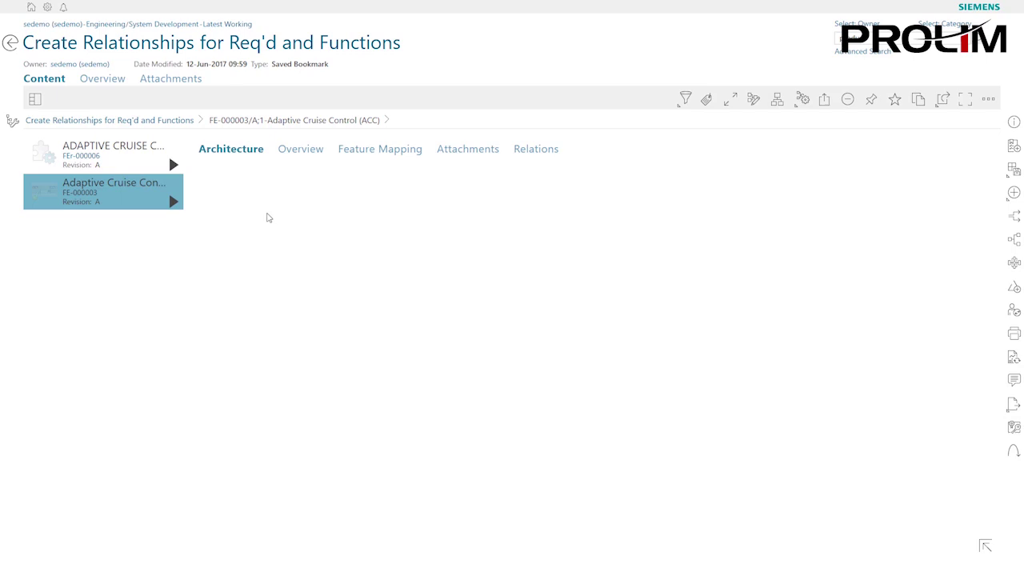
{"action": "left_click", "coordinate": [43, 197]}
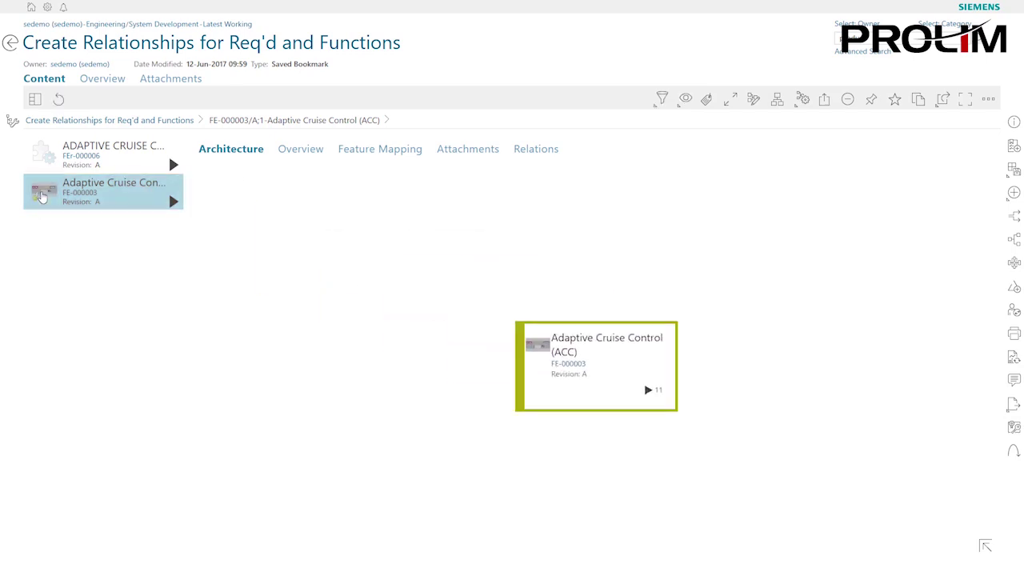
{"action": "left_click", "coordinate": [649, 393]}
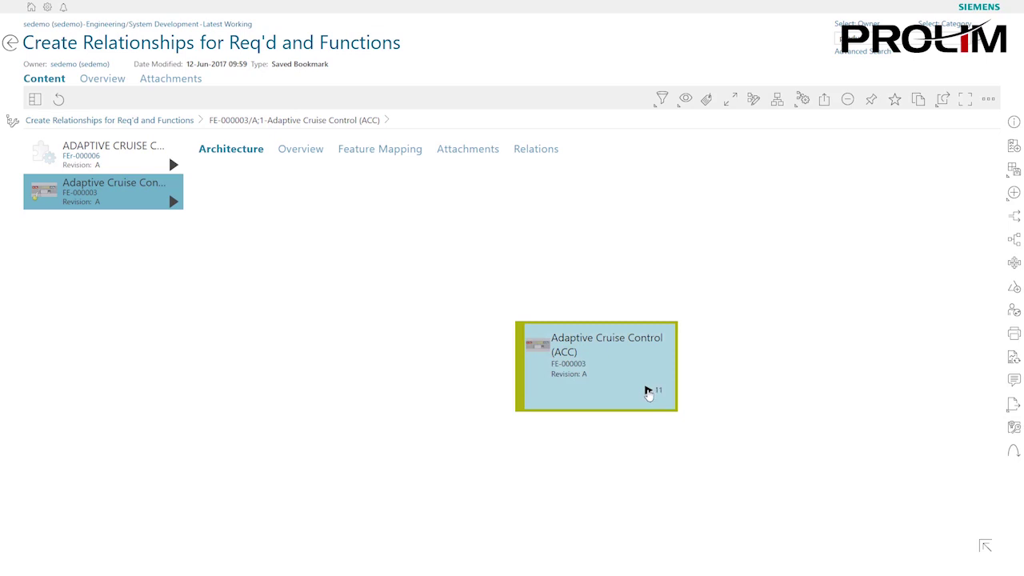
{"action": "left_click", "coordinate": [649, 392]}
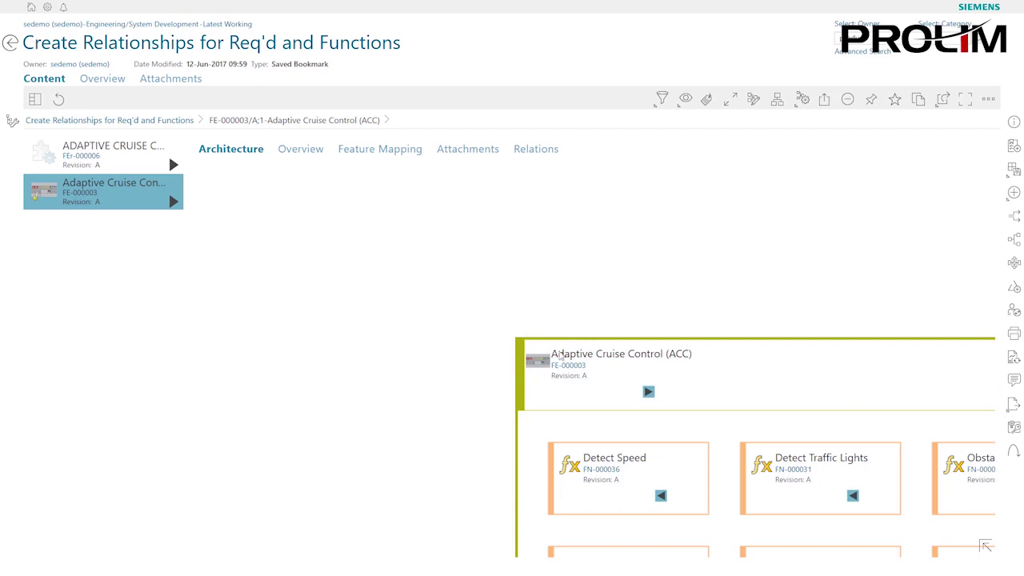
Show the ADAPTIVE CRUISE CONTROL (ACC) requirement FEr-000006 in the diagram and arrange it to the left of the feature block.
{"action": "left_click", "coordinate": [812, 365]}
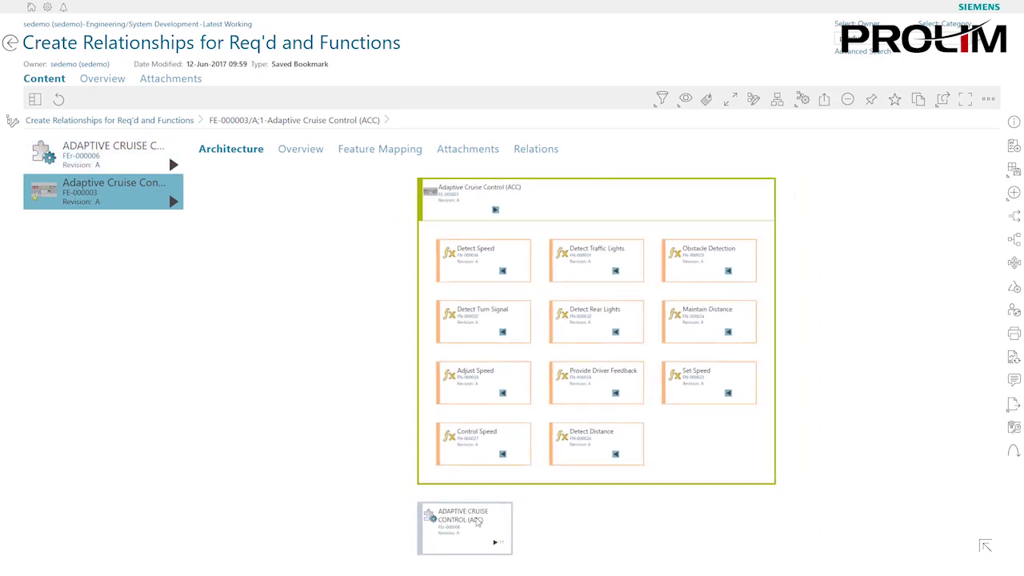
{"action": "left_click_drag", "start_coordinate": [472, 521], "coordinate": [309, 270]}
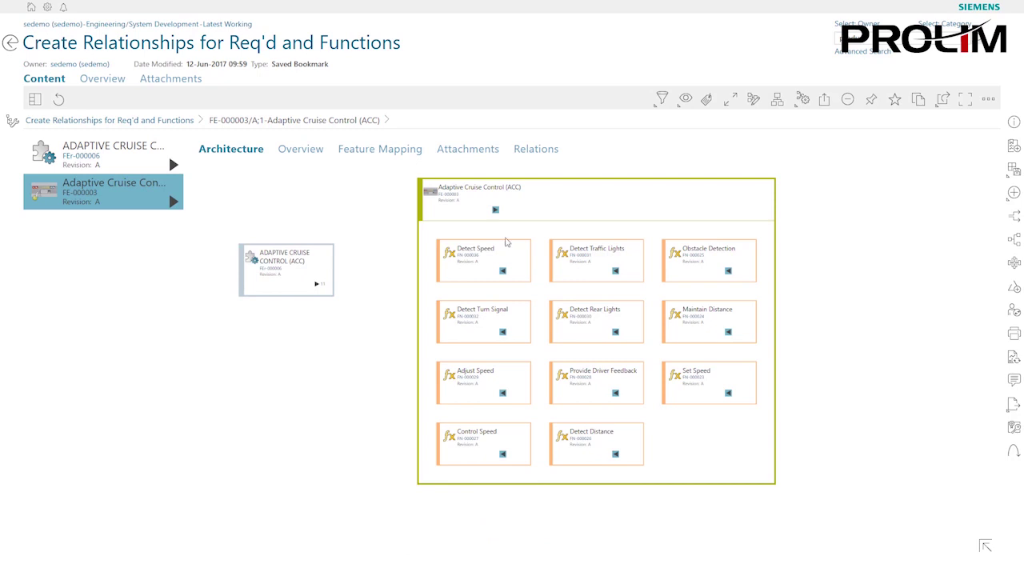
{"action": "left_click", "coordinate": [571, 268]}
{"action": "left_click", "coordinate": [575, 429]}
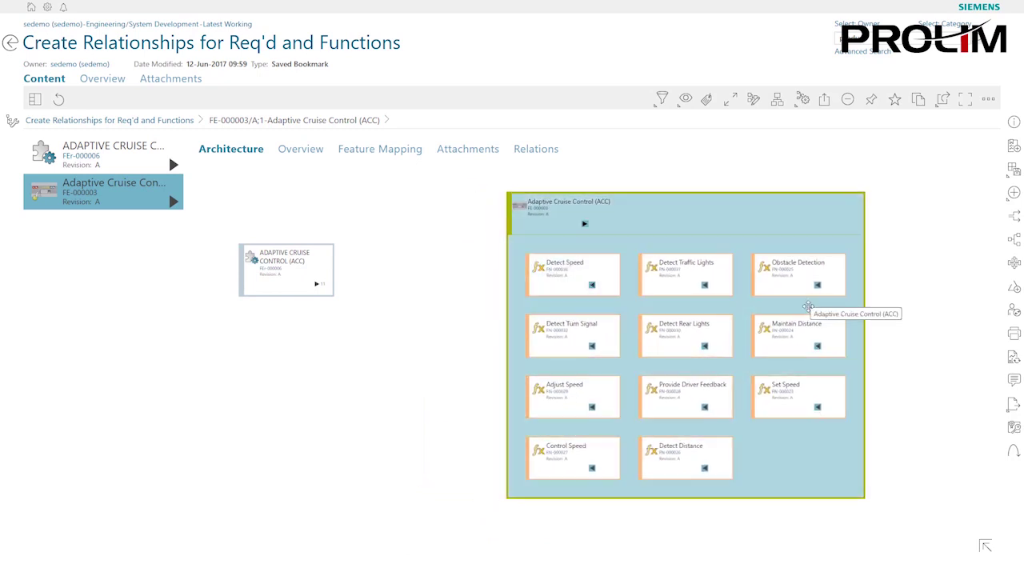
{"action": "left_click_drag", "start_coordinate": [323, 281], "coordinate": [352, 257]}
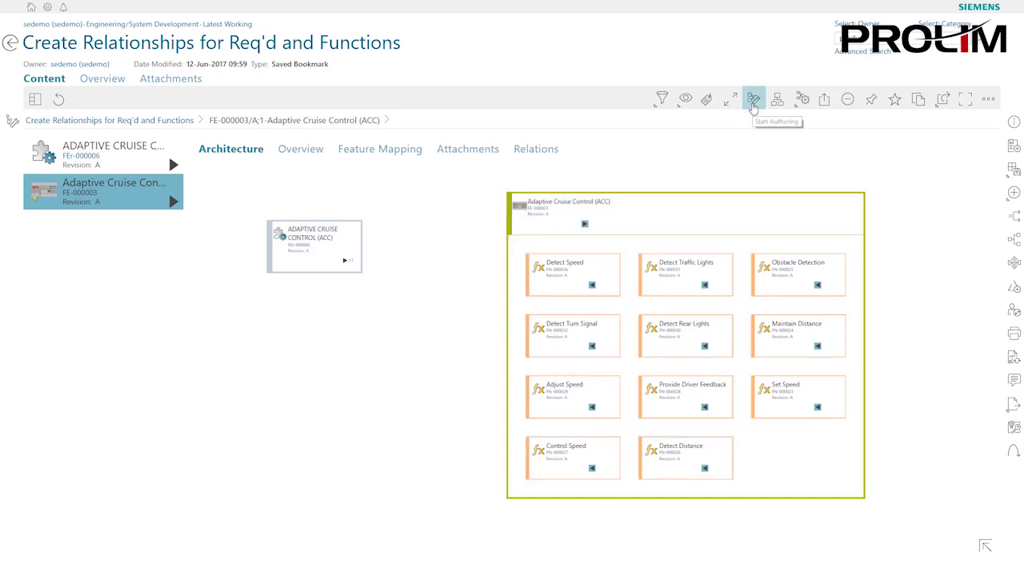
Start authoring and create a Requirement Link from requirement FEr-000006 to the Adaptive Cruise Control (ACC) feature.
{"action": "left_click", "coordinate": [755, 101]}
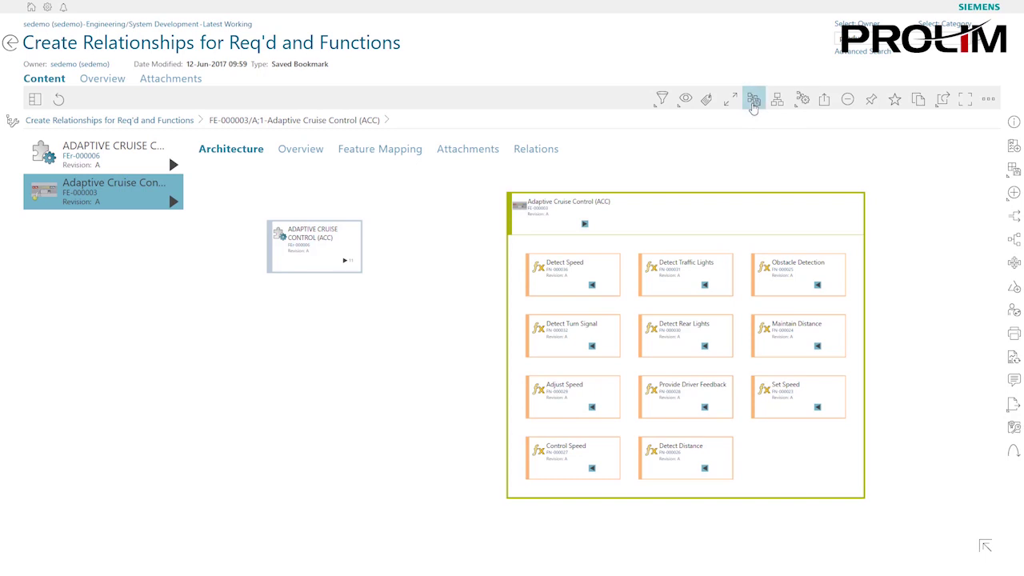
{"action": "left_click", "coordinate": [1014, 242]}
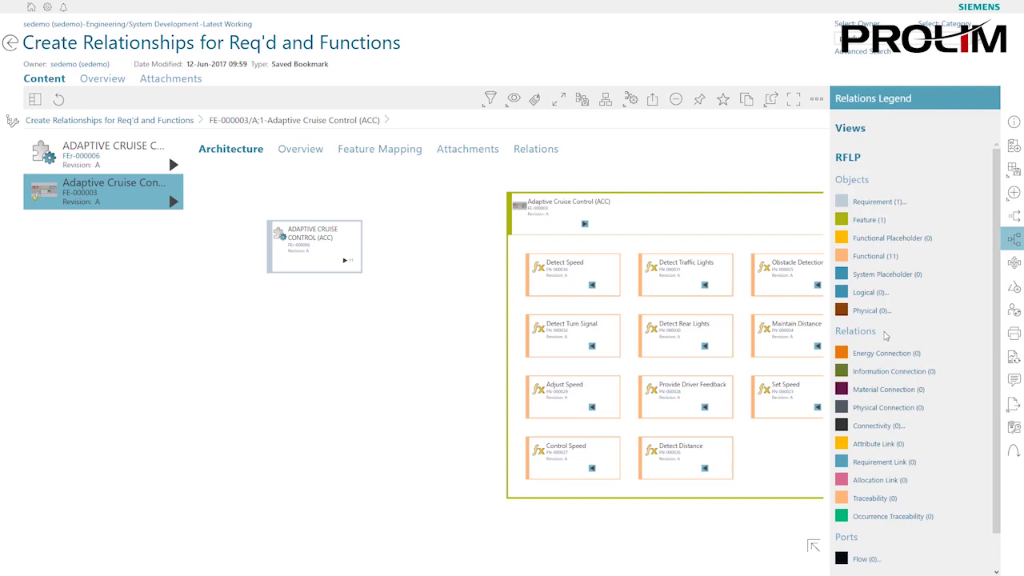
{"action": "mouse_move", "coordinate": [864, 468]}
{"action": "left_click", "coordinate": [900, 463]}
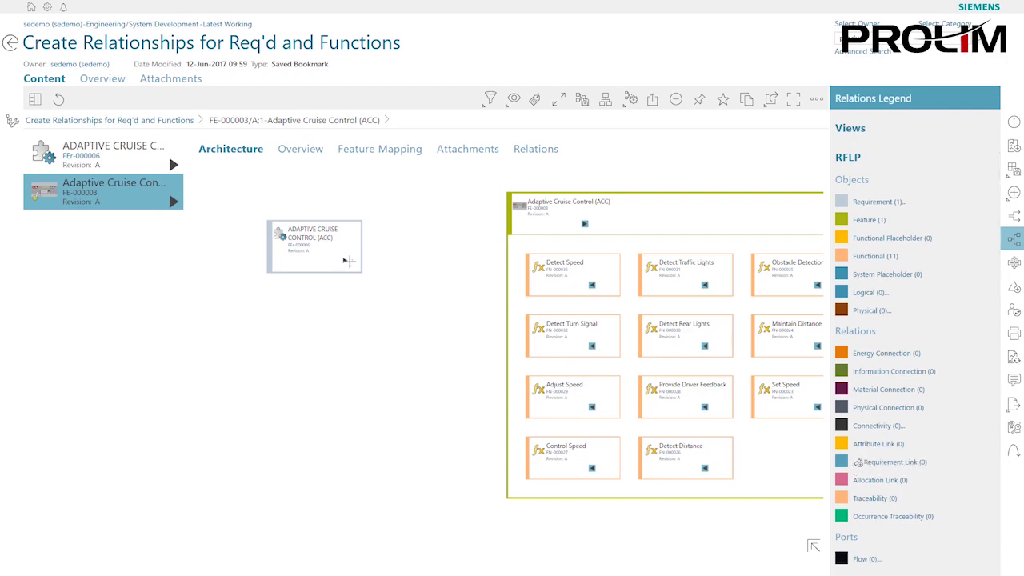
{"action": "left_click", "coordinate": [317, 248]}
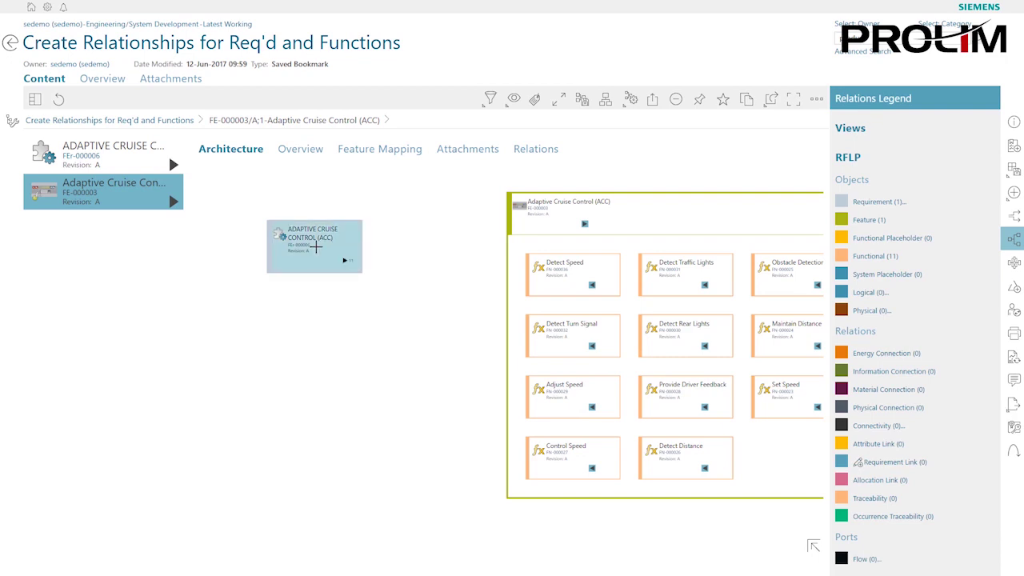
{"action": "left_click_drag", "start_coordinate": [316, 248], "coordinate": [626, 209]}
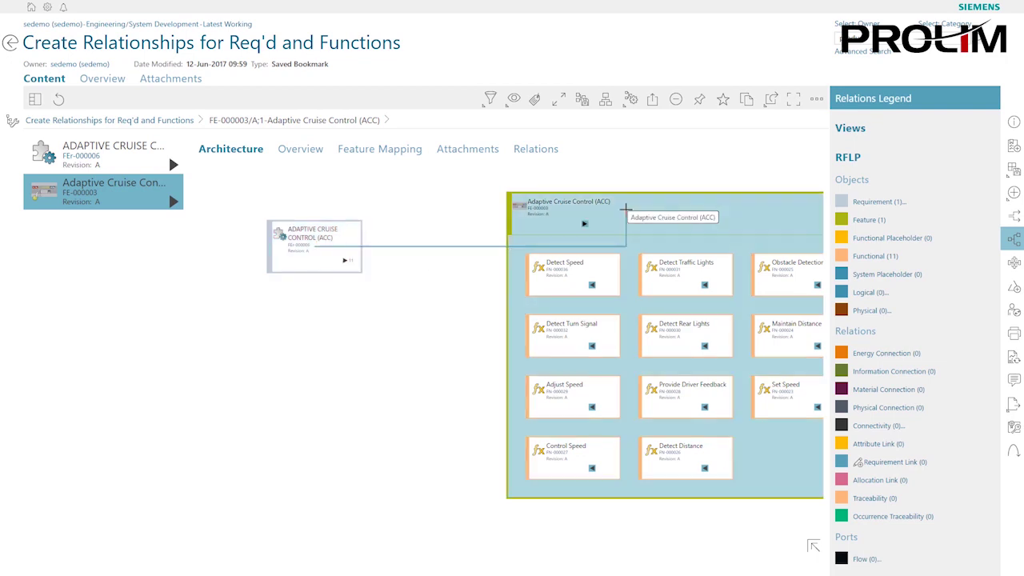
{"action": "left_click_drag", "start_coordinate": [625, 209], "coordinate": [626, 209]}
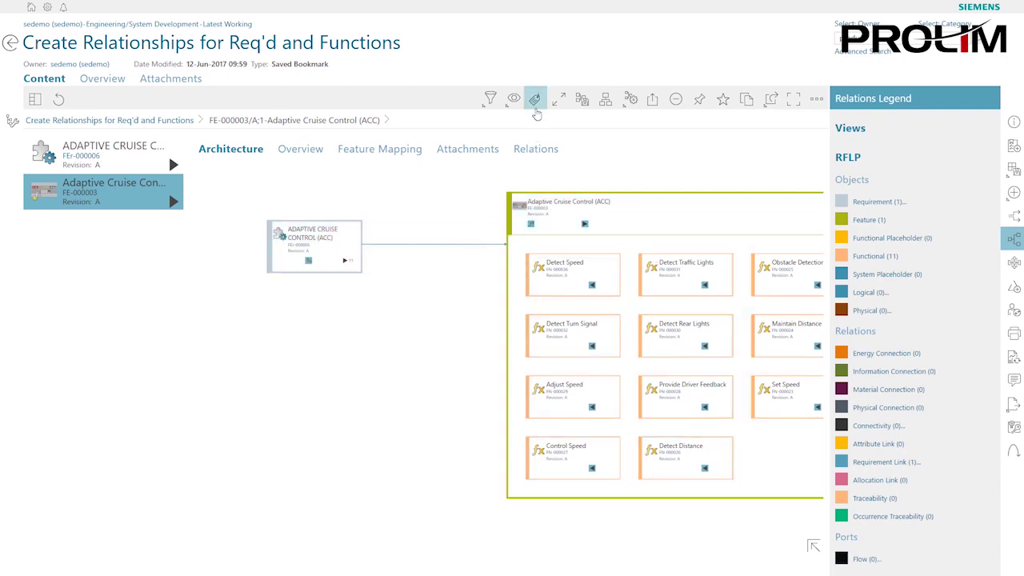
Display the label on the new requirement link and hide it again.
{"action": "left_click", "coordinate": [536, 103]}
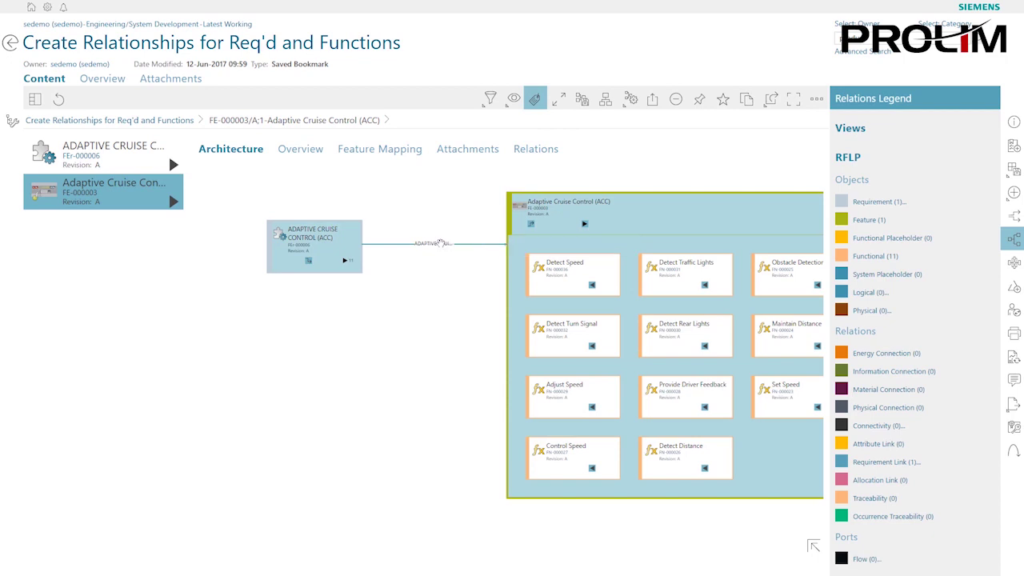
{"action": "left_click", "coordinate": [534, 98]}
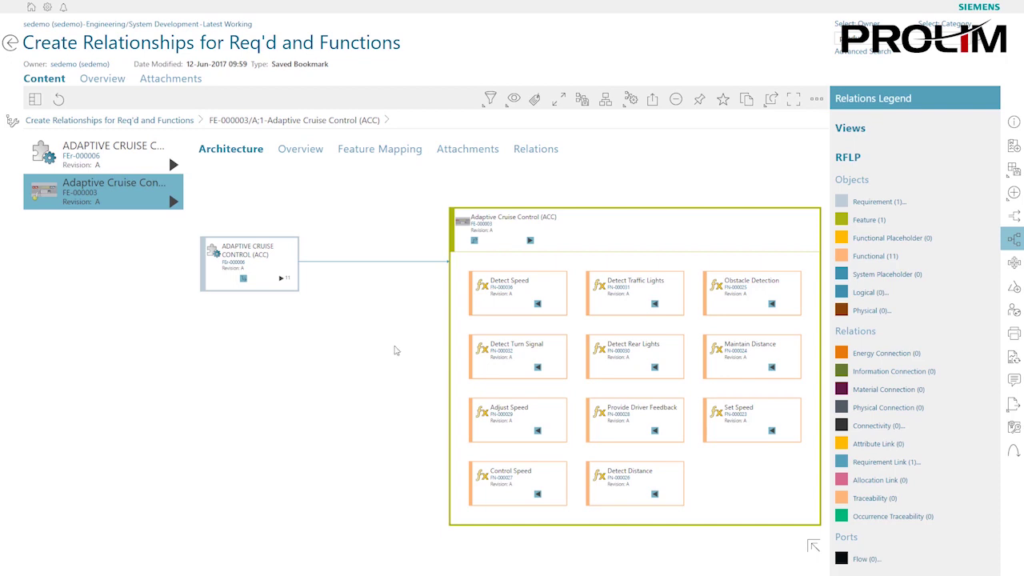
Hide requirement FEr-000006 and everything related to it from the architecture diagram.
{"action": "left_click_drag", "start_coordinate": [345, 357], "coordinate": [389, 368]}
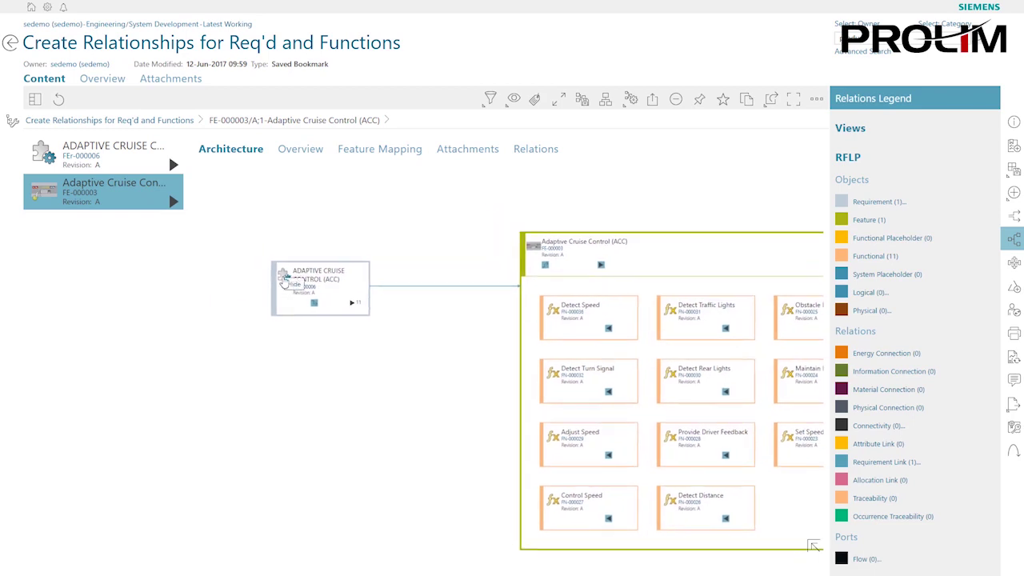
{"action": "left_click", "coordinate": [285, 282]}
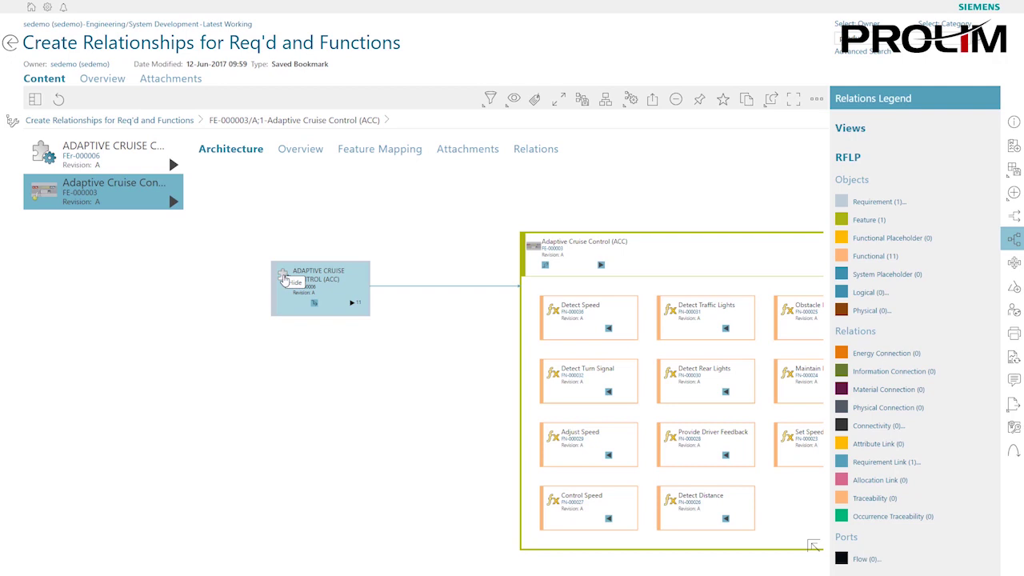
{"action": "left_click", "coordinate": [284, 278]}
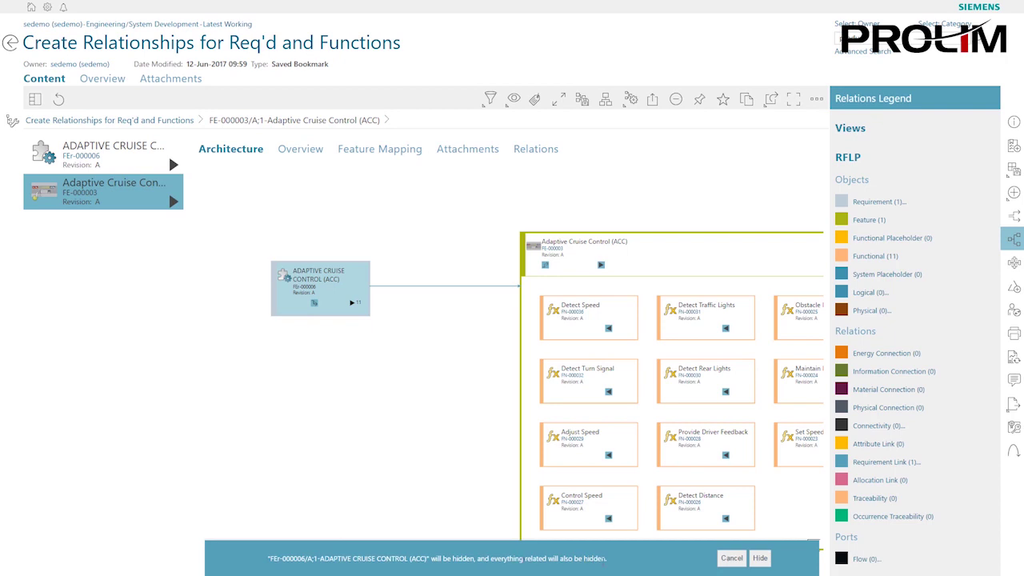
{"action": "left_click", "coordinate": [760, 560]}
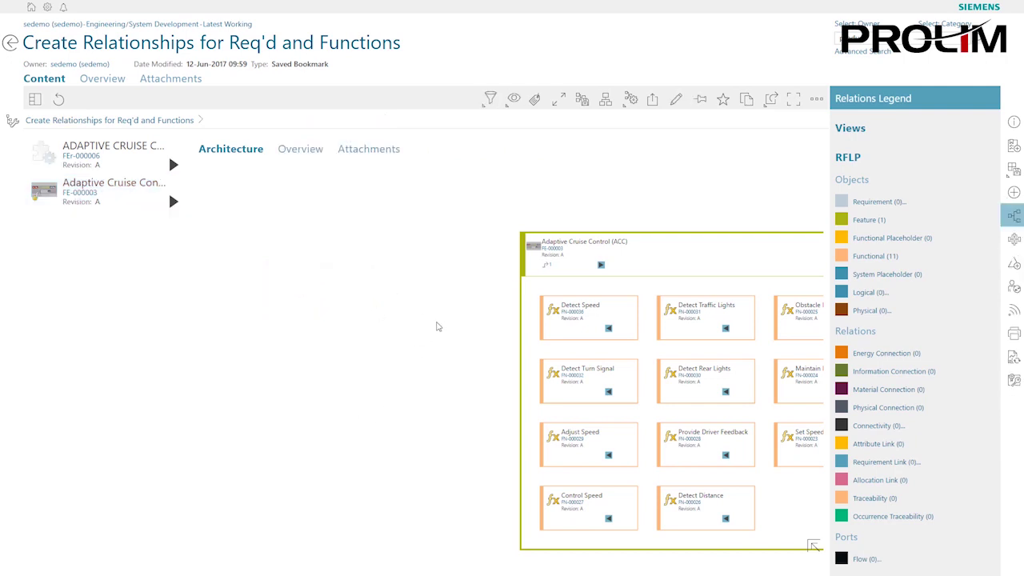
List the child requirements of FEr-000006 and show the Set Speed requirement FNr-000002 in the diagram.
{"action": "left_click", "coordinate": [172, 164]}
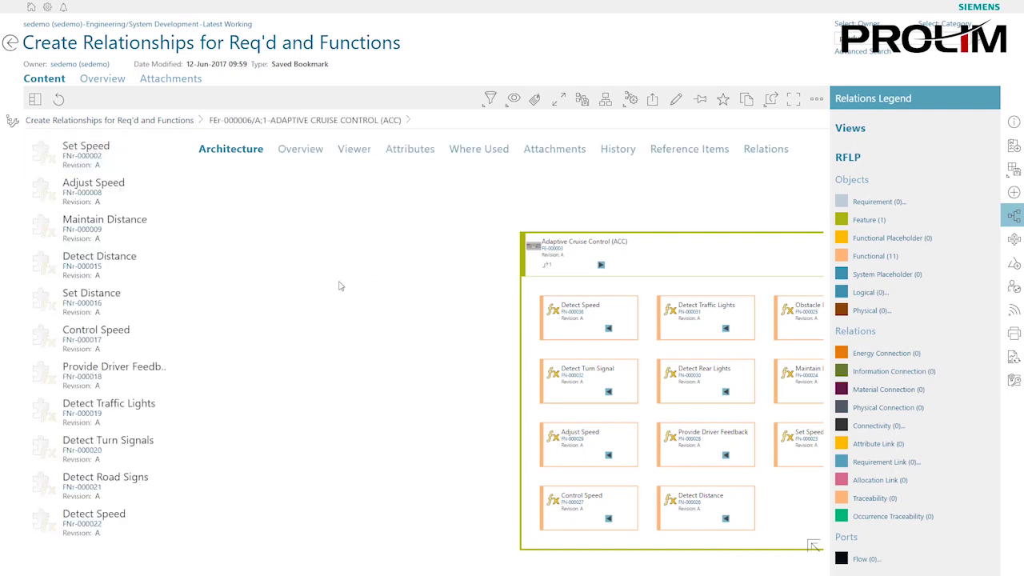
{"action": "left_click", "coordinate": [92, 150]}
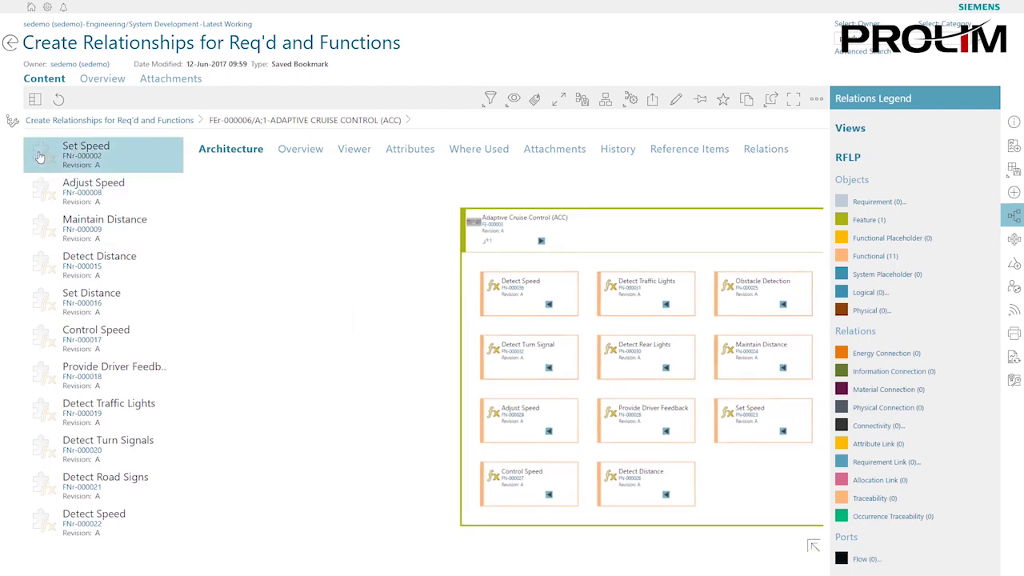
{"action": "double_click", "coordinate": [40, 156]}
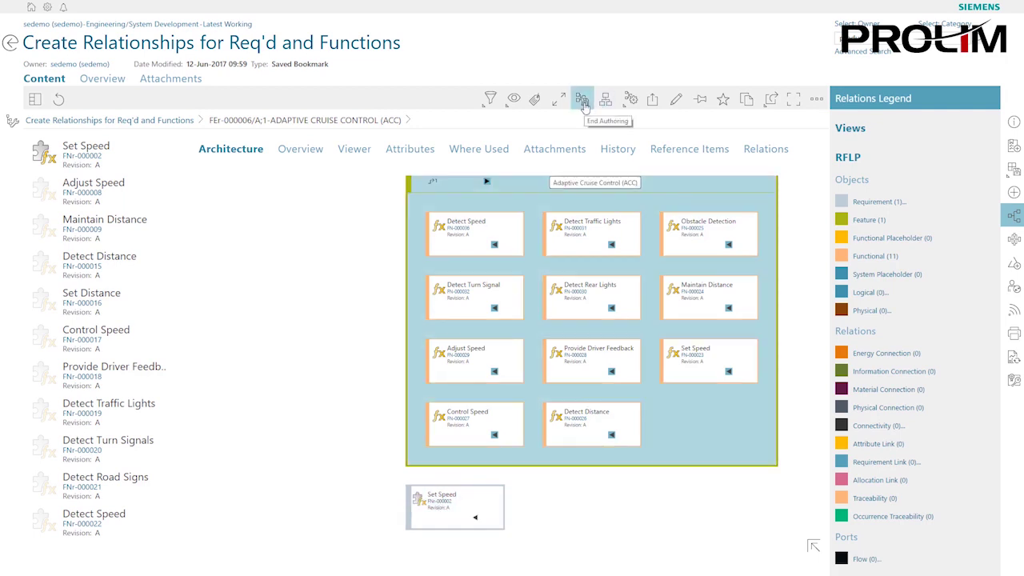
Create a Requirement Link from the Set Speed requirement to the Set Speed function.
{"action": "left_click", "coordinate": [583, 100]}
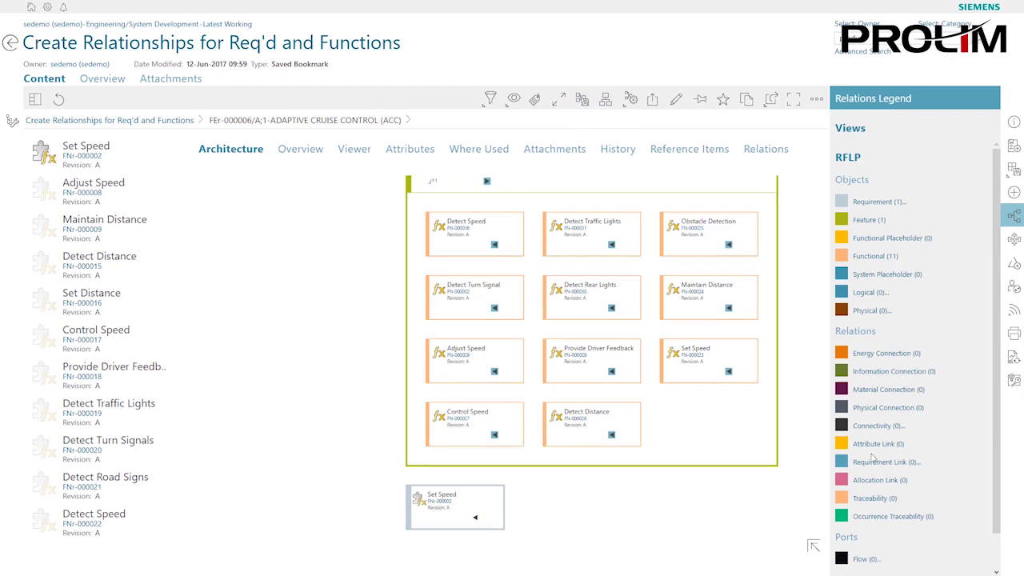
{"action": "double_click", "coordinate": [872, 464]}
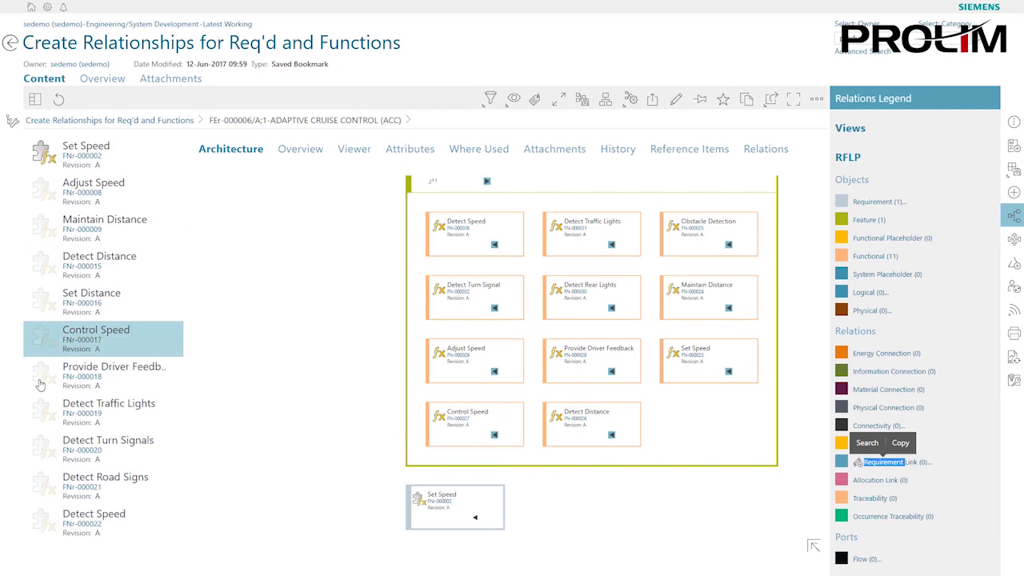
{"action": "left_click_drag", "start_coordinate": [464, 501], "coordinate": [707, 361]}
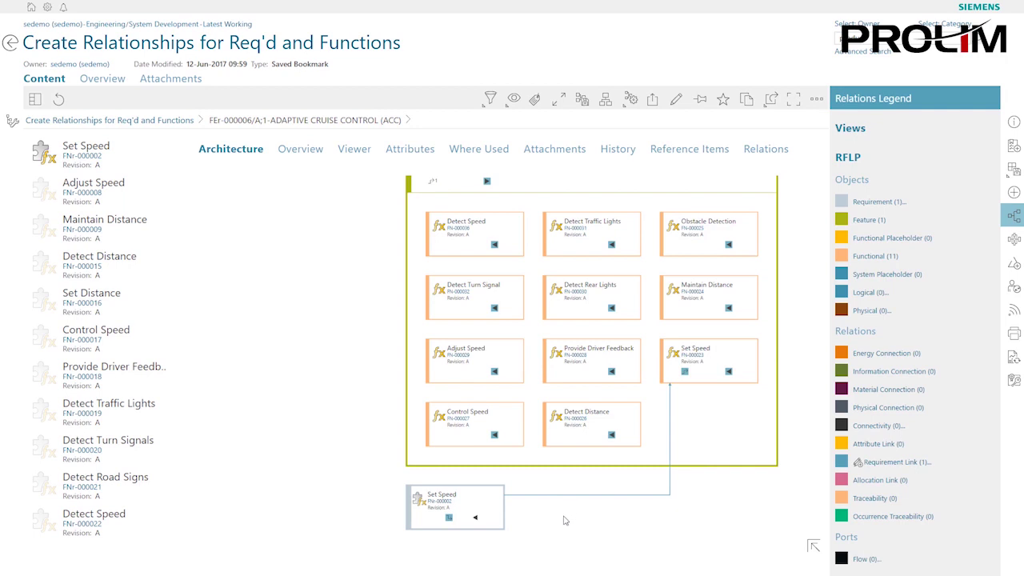
Show the remaining child requirements, including Adjust Speed and Maintain Distance, and create requirement links to their matching functions.
{"action": "left_click", "coordinate": [64, 198]}
{"action": "left_click", "coordinate": [40, 196]}
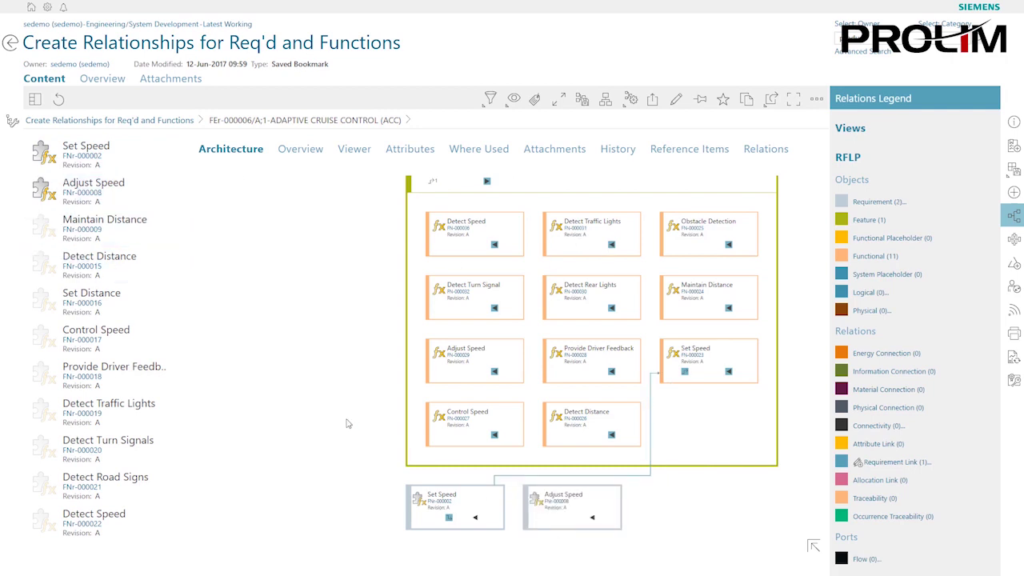
{"action": "left_click", "coordinate": [45, 231]}
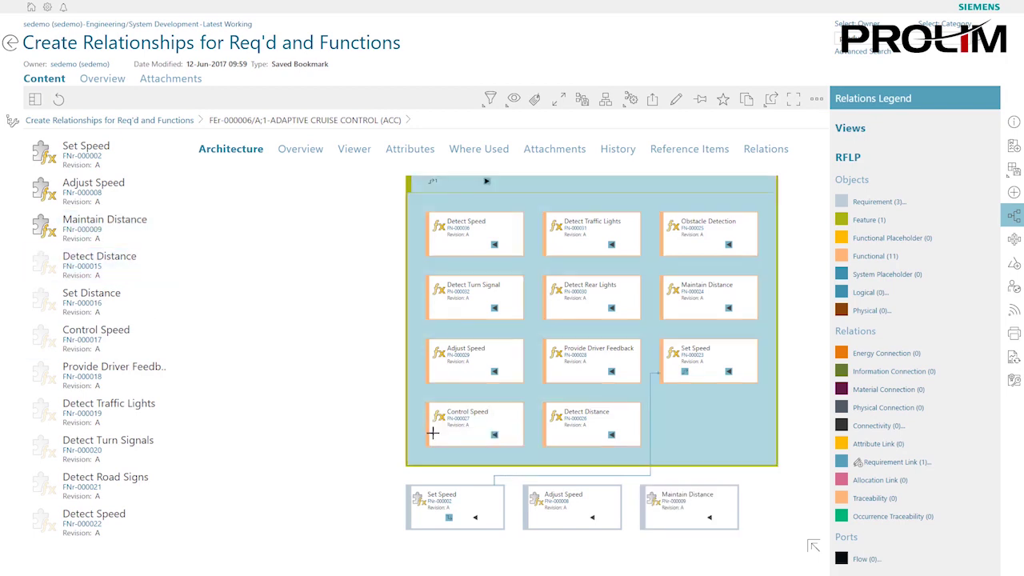
{"action": "left_click_drag", "start_coordinate": [573, 504], "coordinate": [480, 368]}
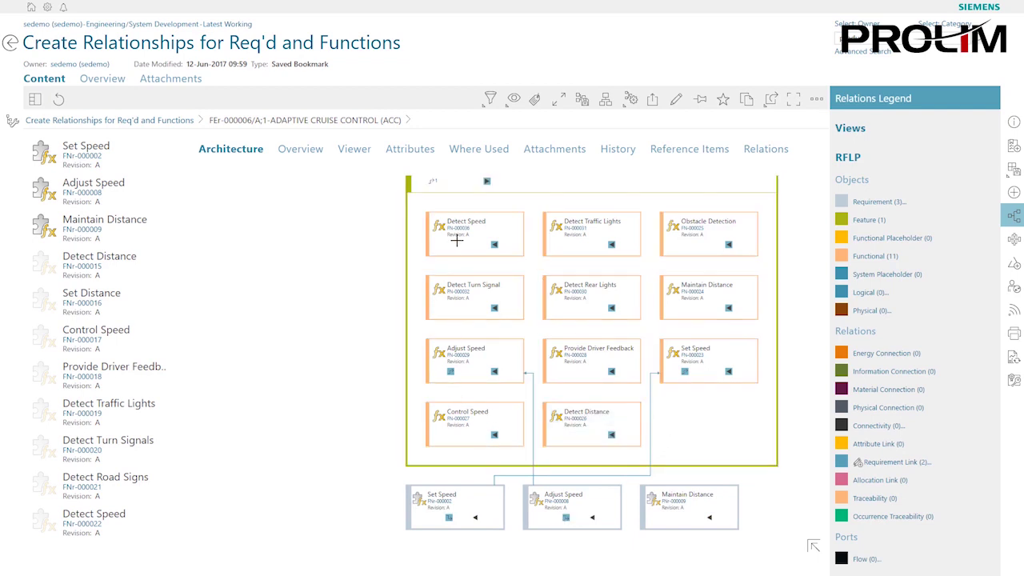
{"action": "double_click", "coordinate": [679, 392]}
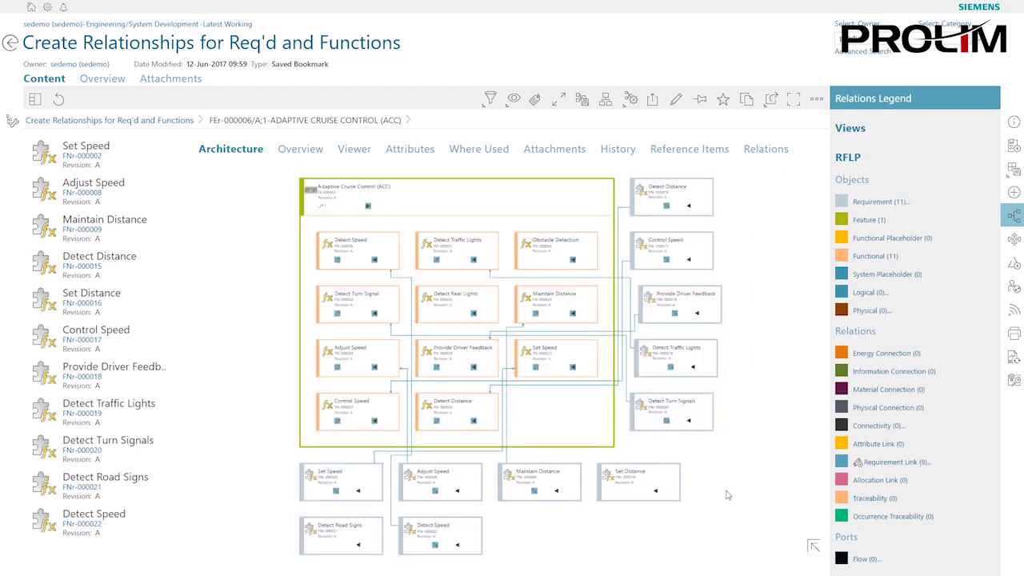
Create a new function named Detect Road Signs inside the Adaptive Cruise Control (ACC) feature block.
{"action": "left_click", "coordinate": [390, 360]}
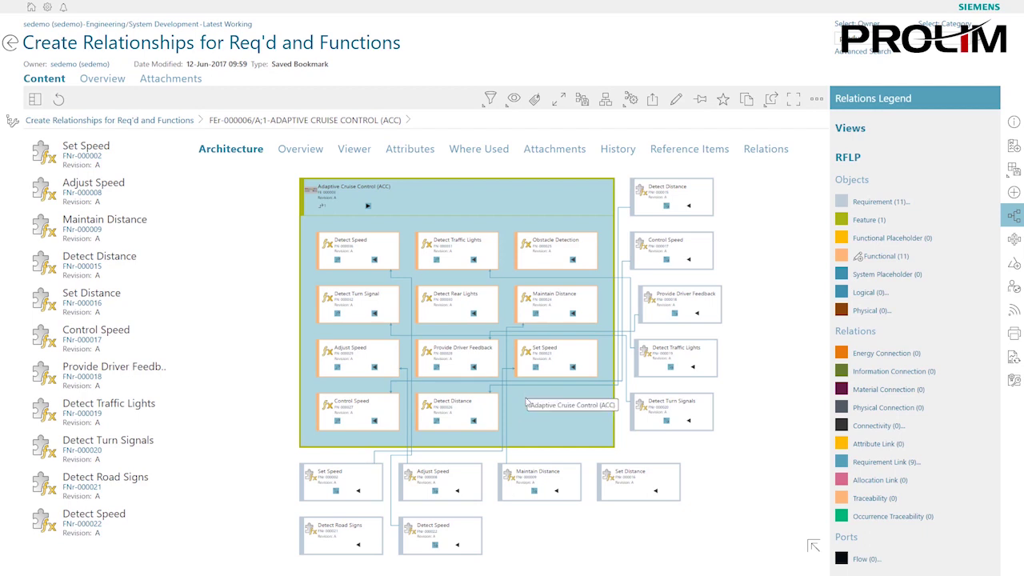
{"action": "left_click_drag", "start_coordinate": [527, 403], "coordinate": [528, 402]}
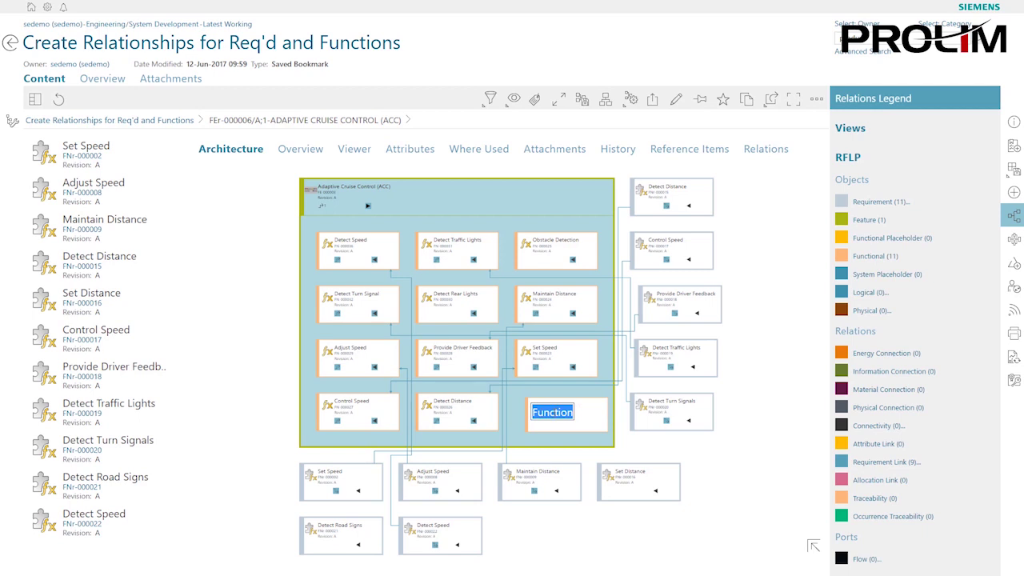
{"action": "type", "text": "Dete"}
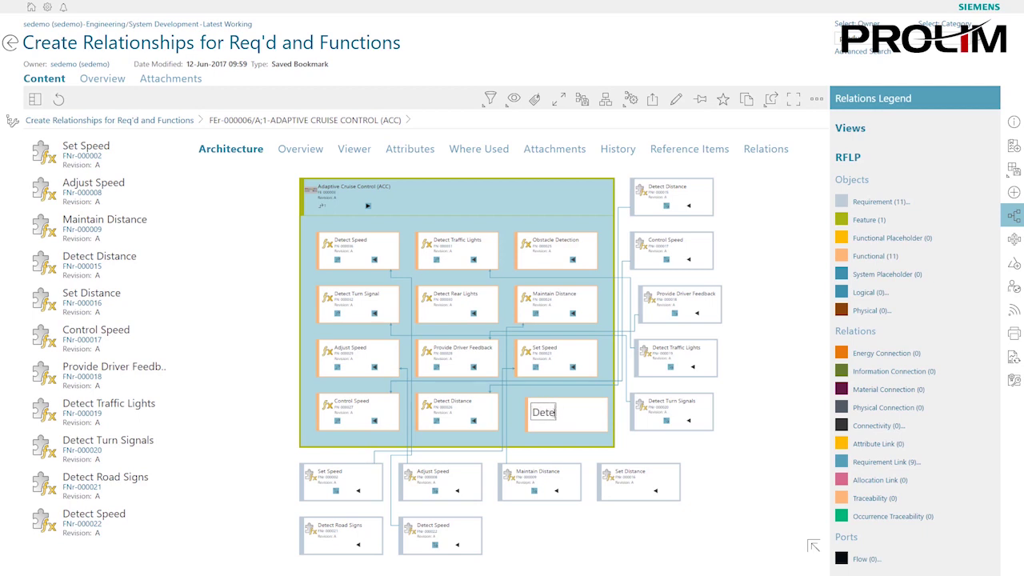
{"action": "type", "text": "ct Road Signs"}
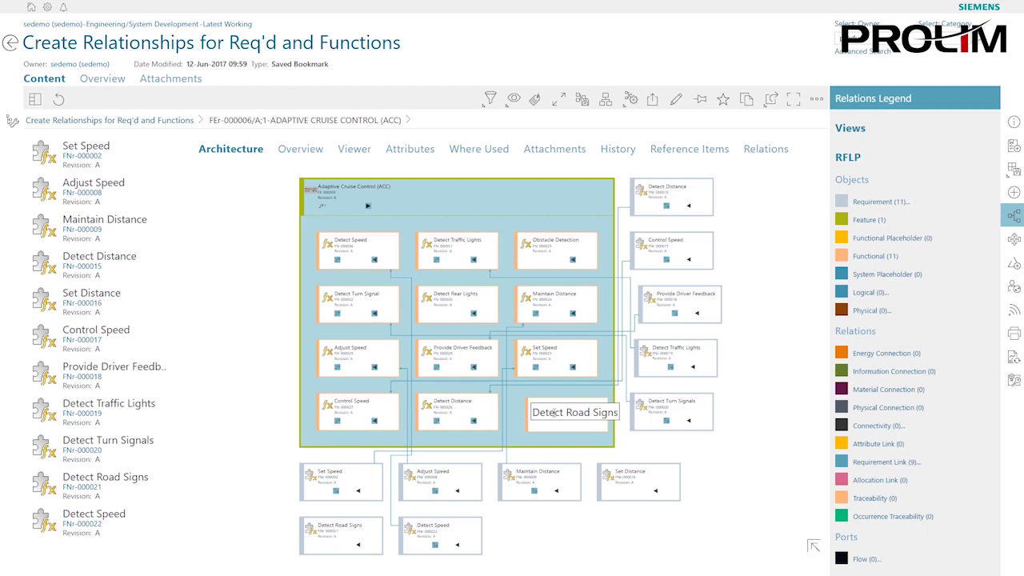
{"action": "key", "text": "Return"}
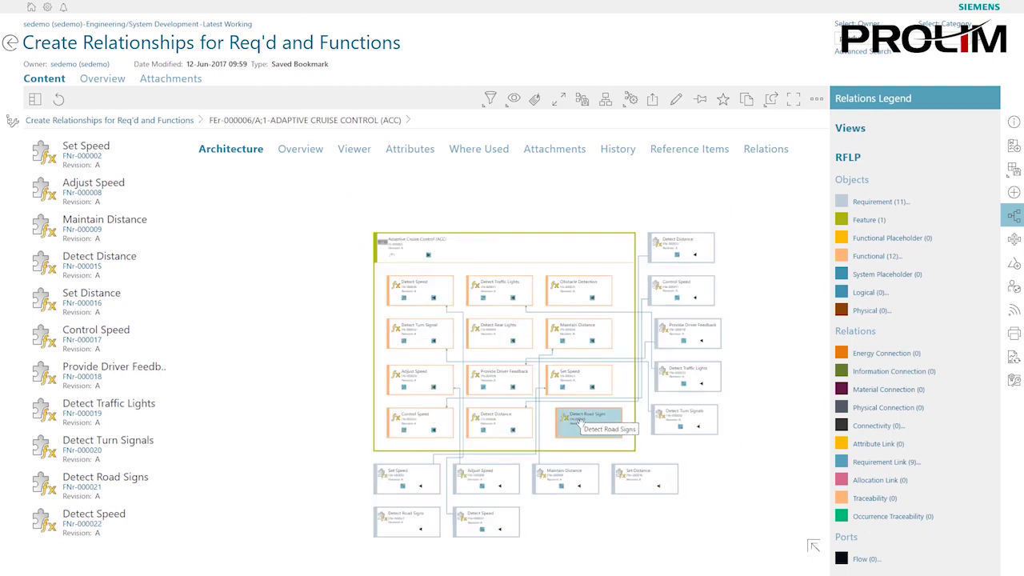
Create a Requirement Link from the Detect Road Signs requirement to the Detect Road Signs function and end link creation.
{"action": "left_click", "coordinate": [886, 464]}
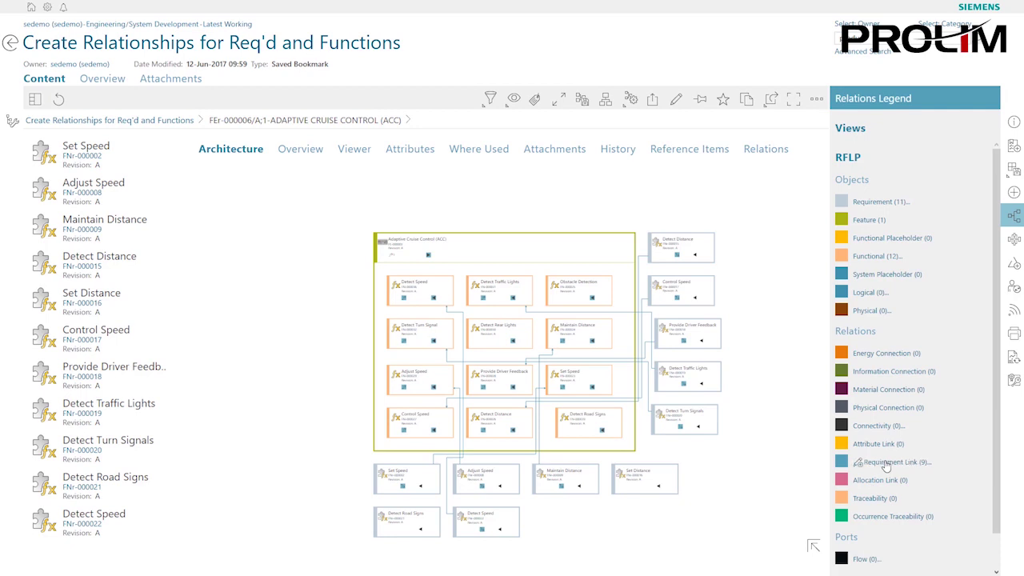
{"action": "left_click_drag", "start_coordinate": [413, 521], "coordinate": [584, 425]}
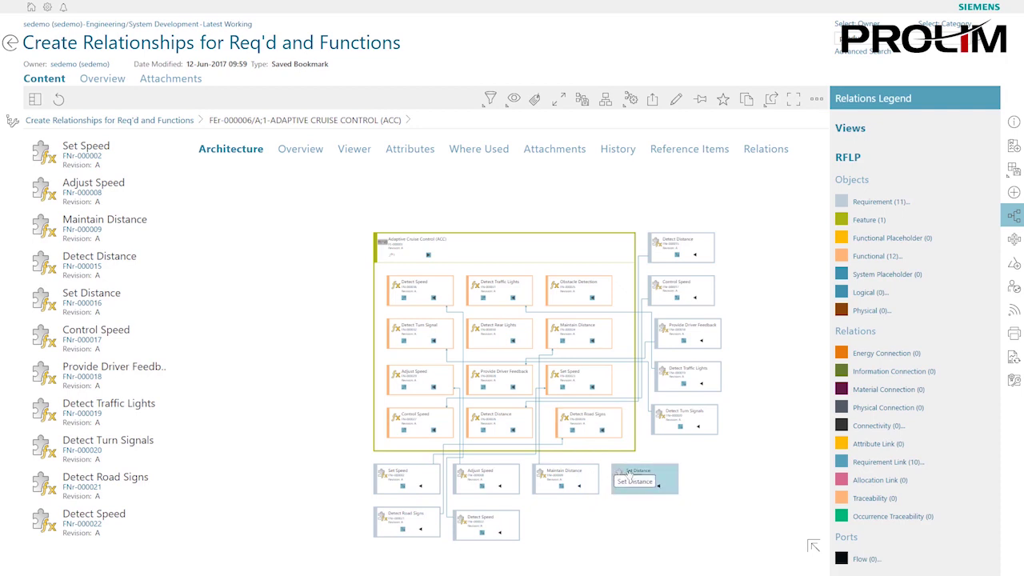
{"action": "left_click", "coordinate": [487, 264]}
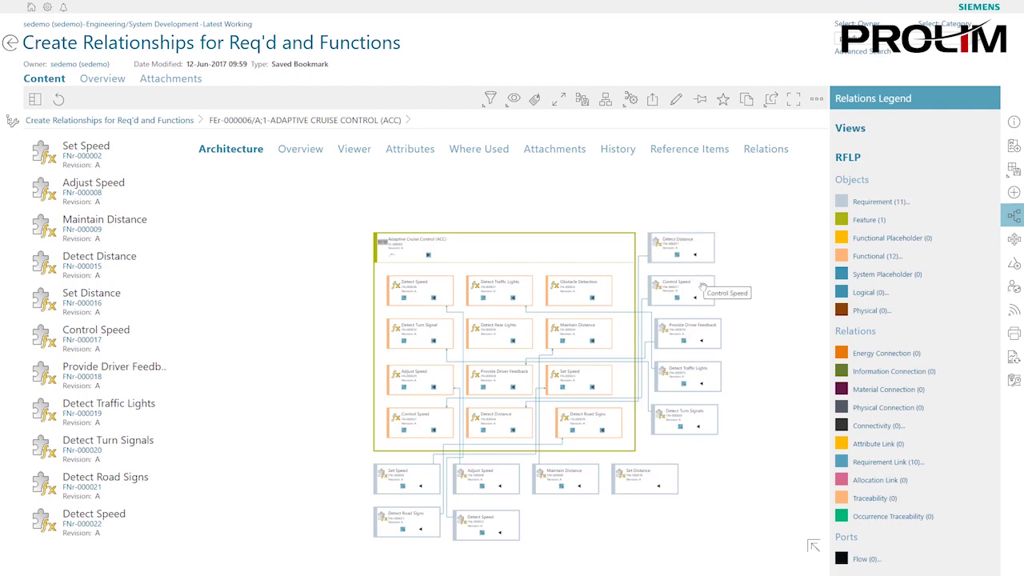
Arrange the architecture diagram of requirements and functions in a left-to-right layout.
{"action": "left_click", "coordinate": [631, 99]}
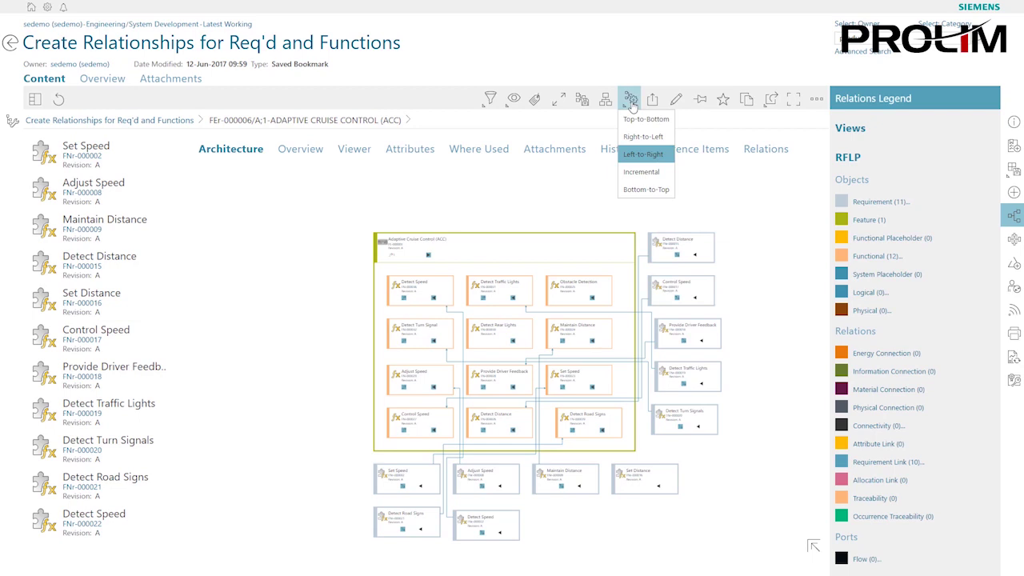
{"action": "left_click", "coordinate": [641, 157]}
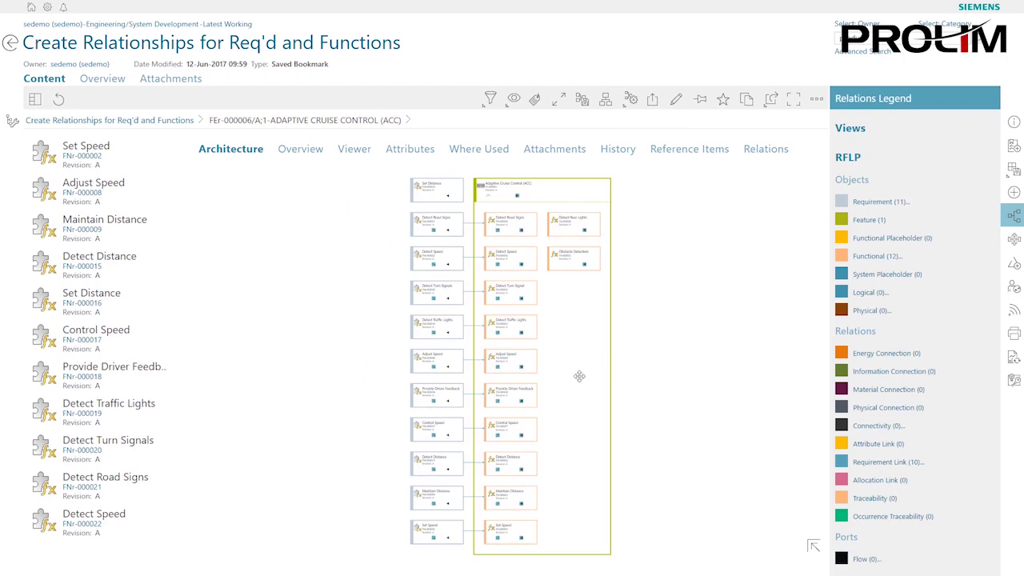
{"action": "left_click", "coordinate": [445, 188]}
{"action": "left_click", "coordinate": [567, 259]}
{"action": "left_click", "coordinate": [448, 197]}
{"action": "left_click", "coordinate": [594, 399]}
Go up to the top level of the Create Relationships for Req'd and Functions bookmark and pin it to the home page.
{"action": "left_click", "coordinate": [108, 124]}
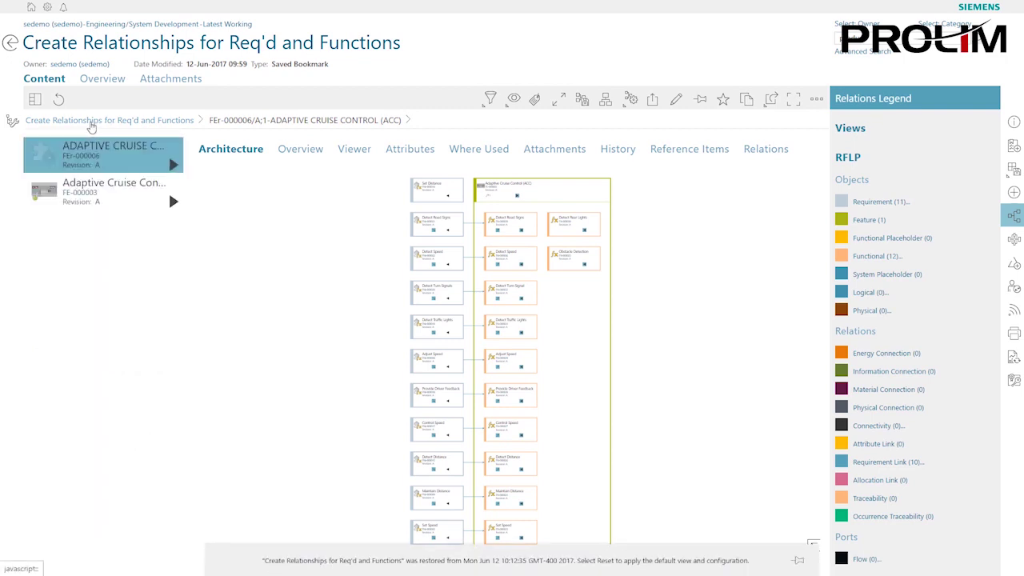
{"action": "left_click", "coordinate": [146, 123]}
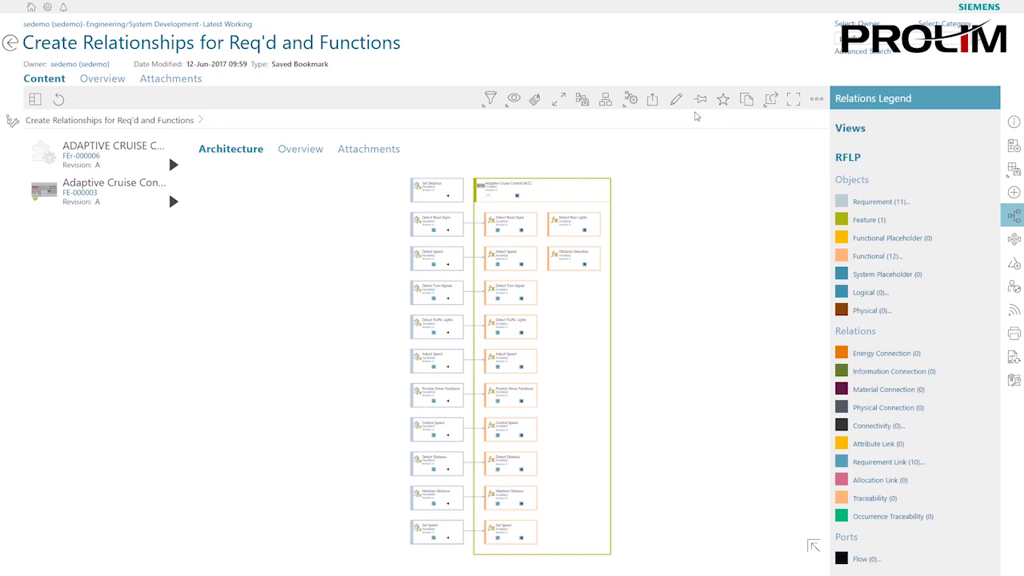
{"action": "left_click", "coordinate": [701, 101]}
{"action": "left_click", "coordinate": [31, 8]}
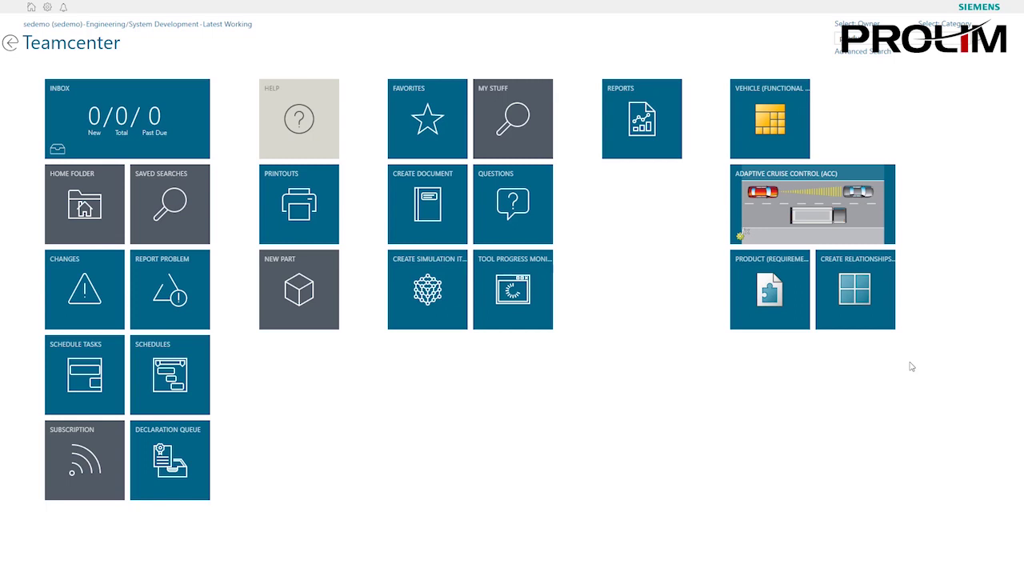
Open the Adaptive Cruise Control (ACC) feature to check its saved context views and return to the home page.
{"action": "left_click", "coordinate": [803, 218]}
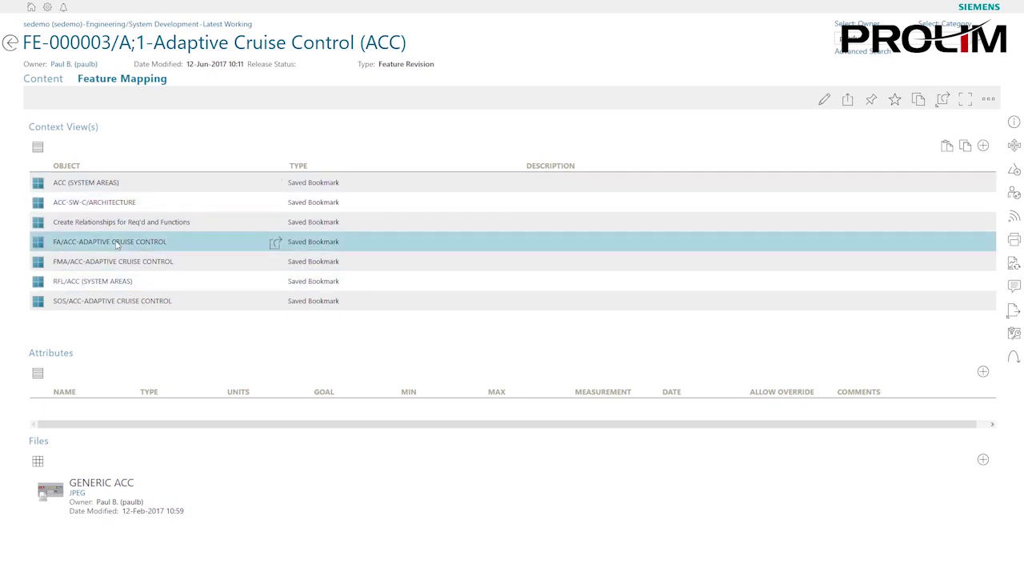
{"action": "left_click", "coordinate": [31, 7]}
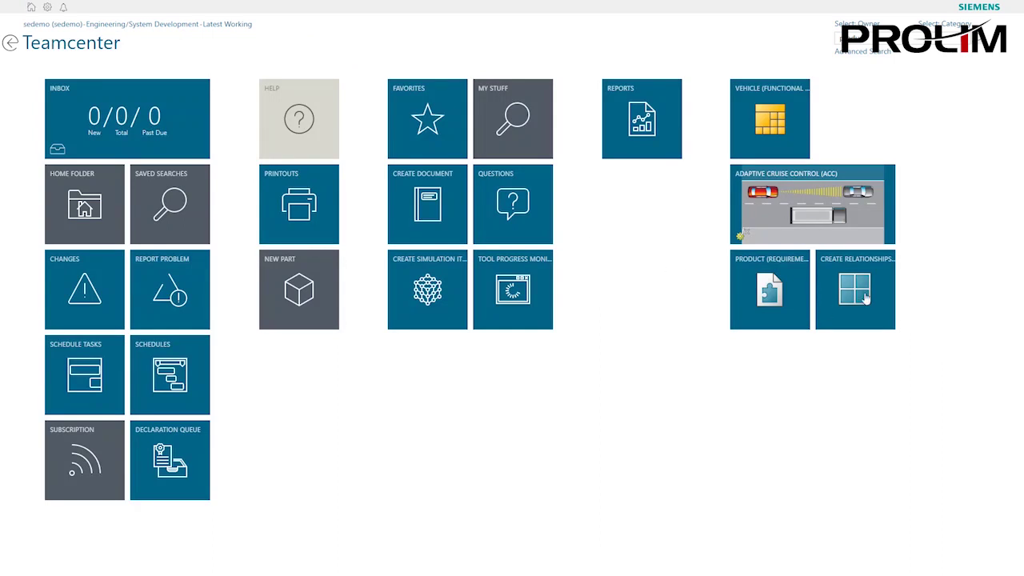